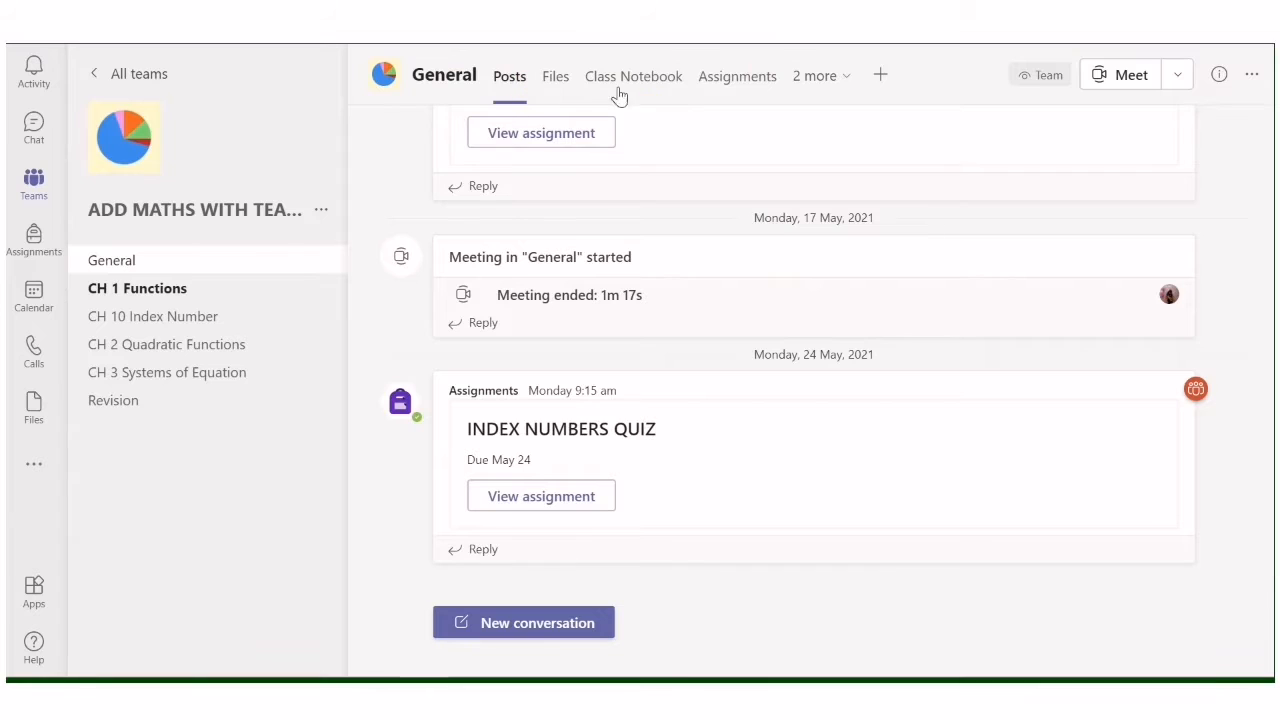
Step: Open the General channel's assignments in expanded view, collapse the assigned list, and start a new blank assignment
click(720, 88)
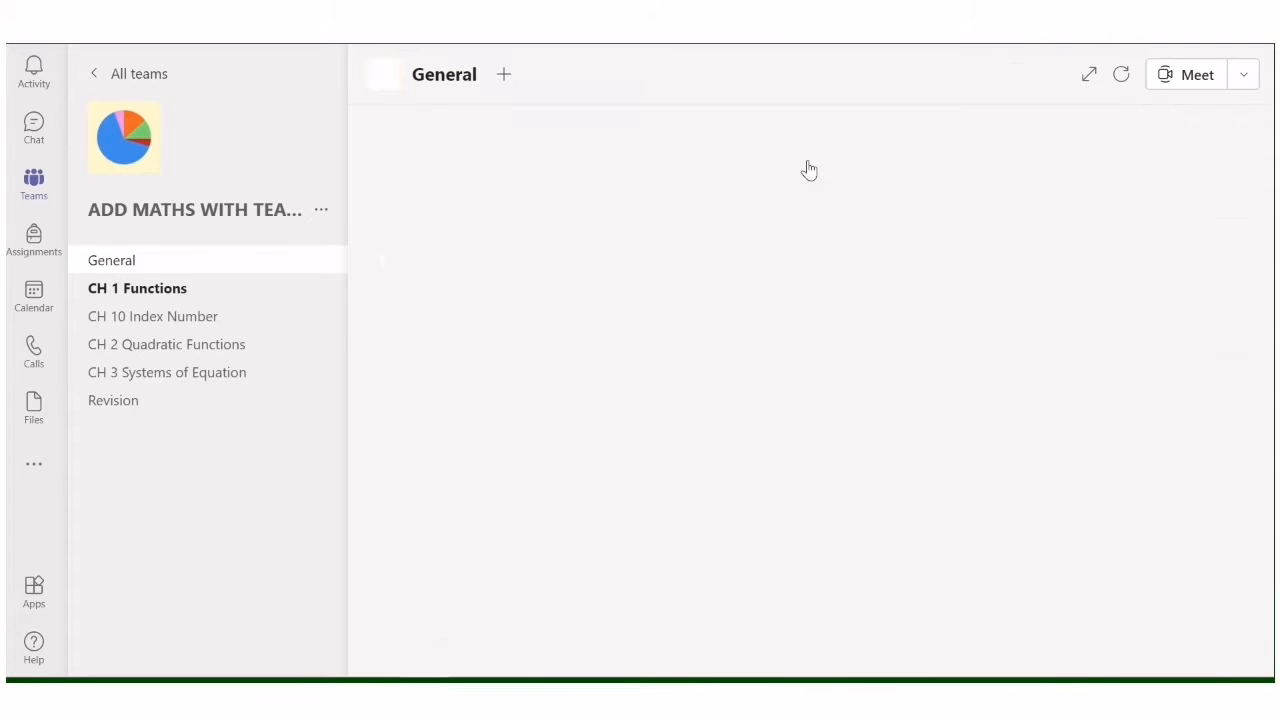
click(1088, 77)
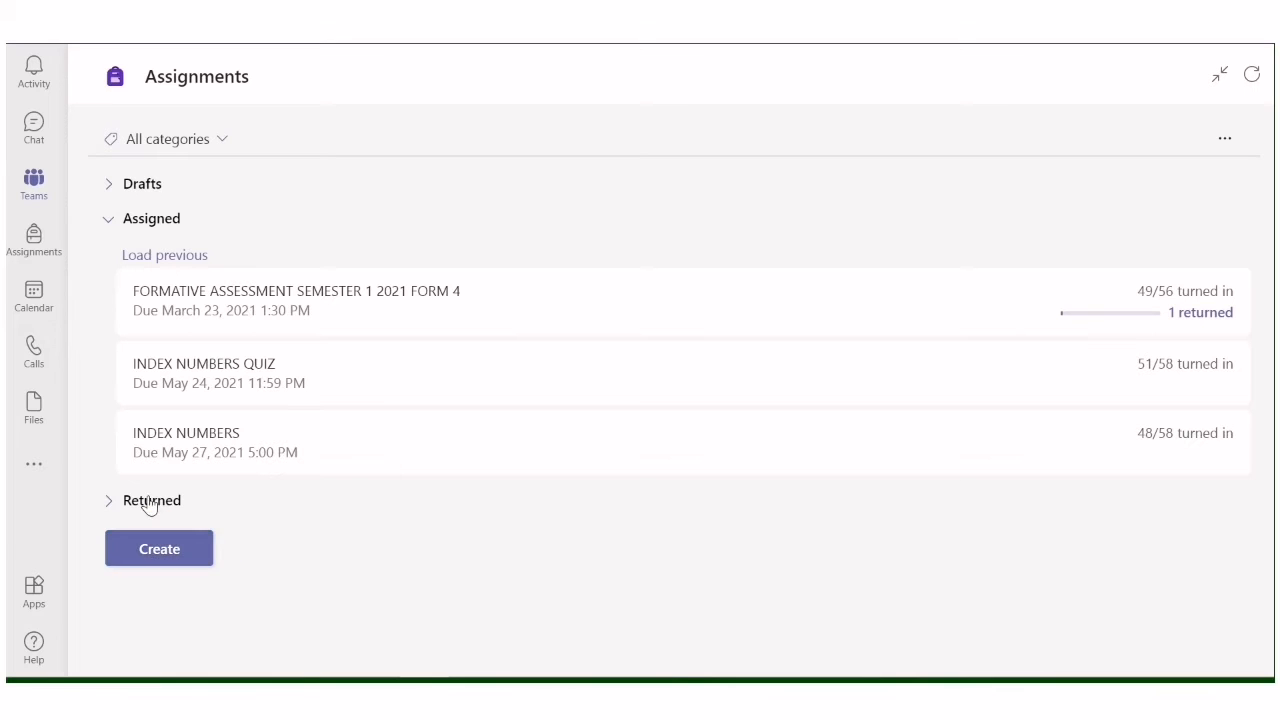
click(108, 220)
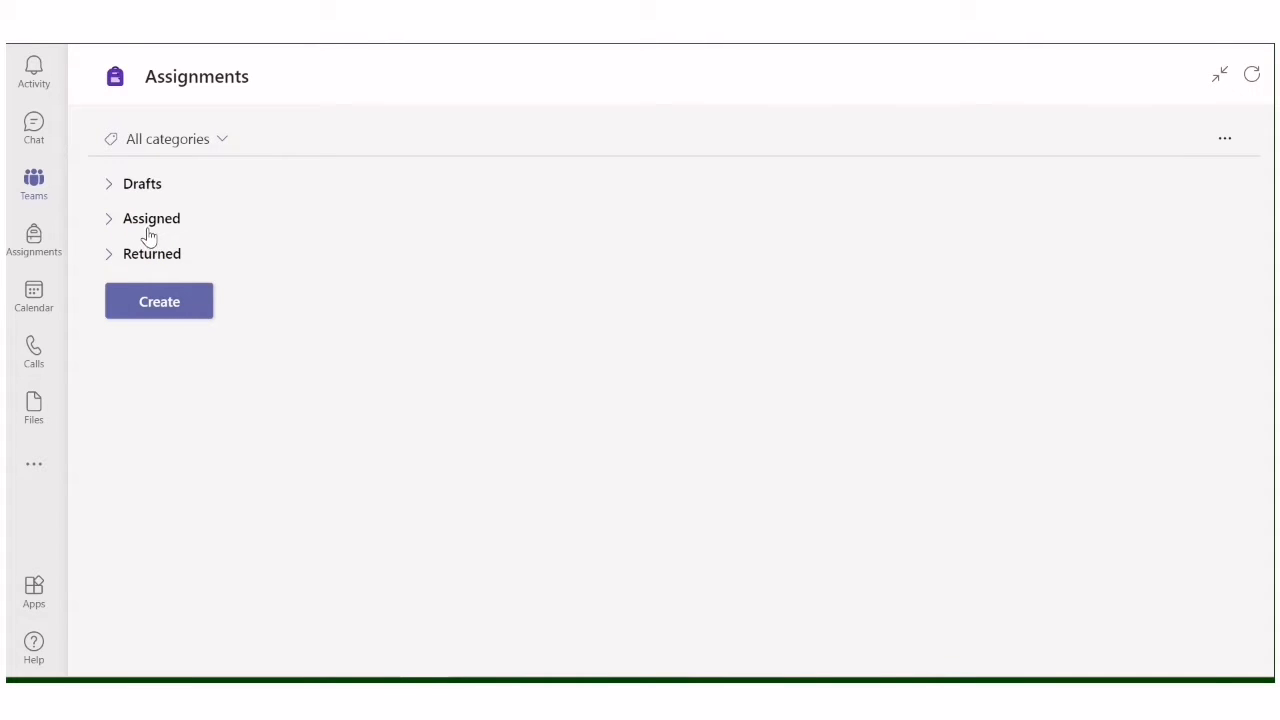
click(162, 315)
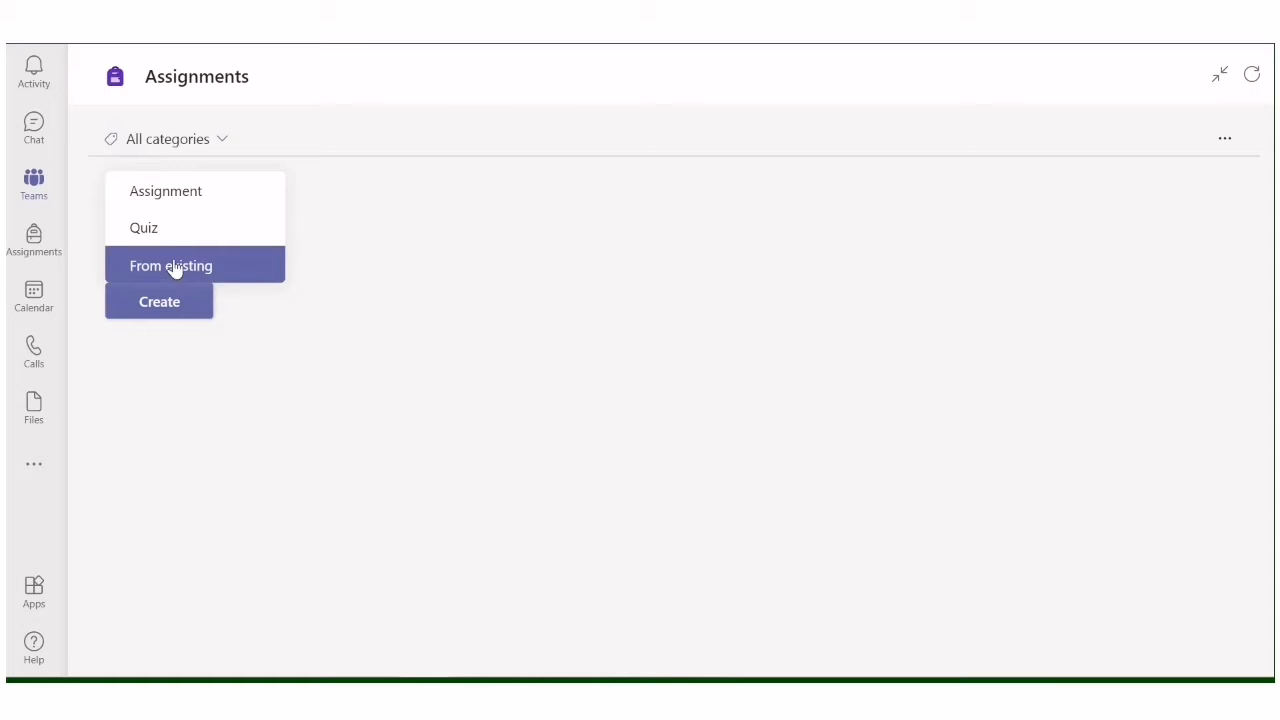
click(186, 198)
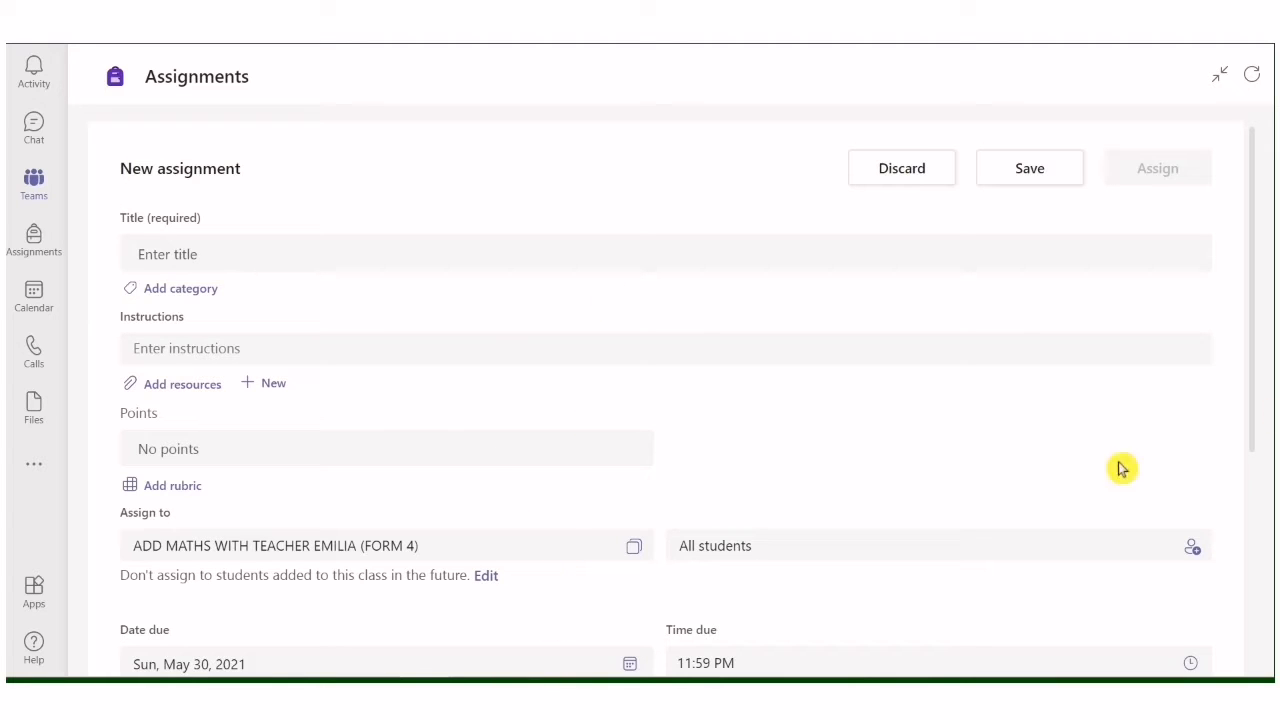
Step: Title the new assignment "INDEX NUMBERS"
click(288, 248)
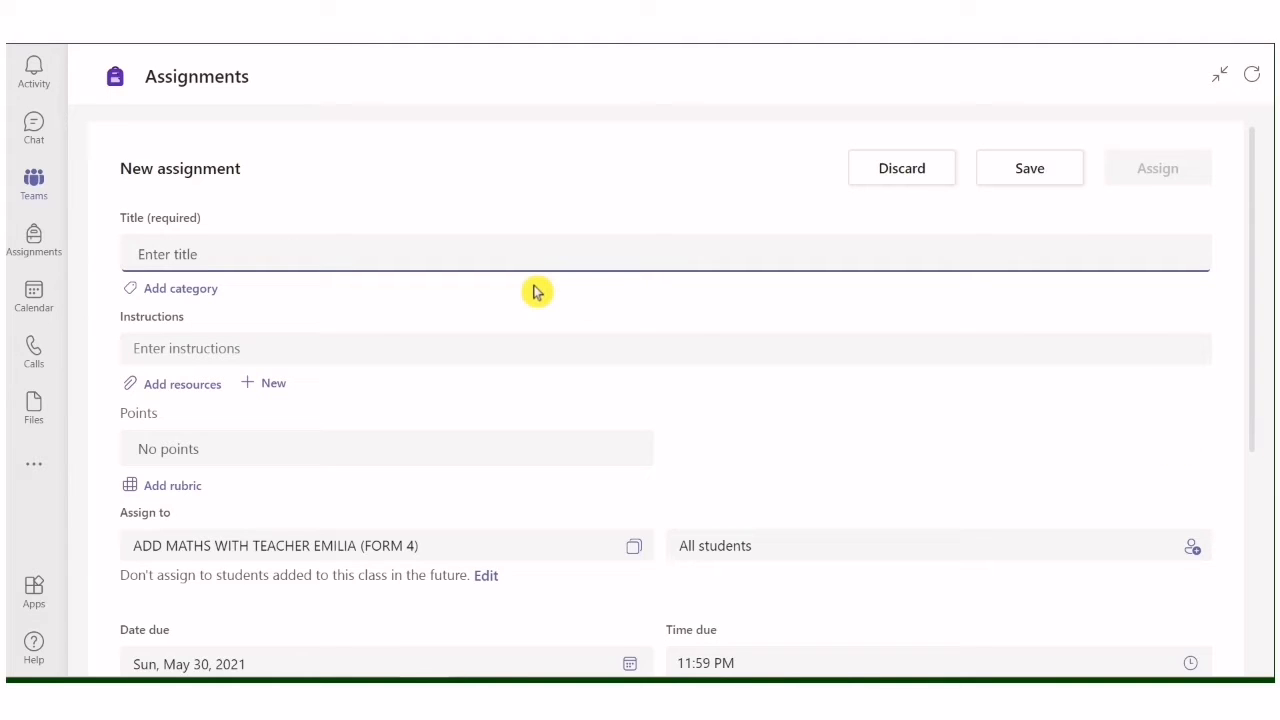
text(INDE)
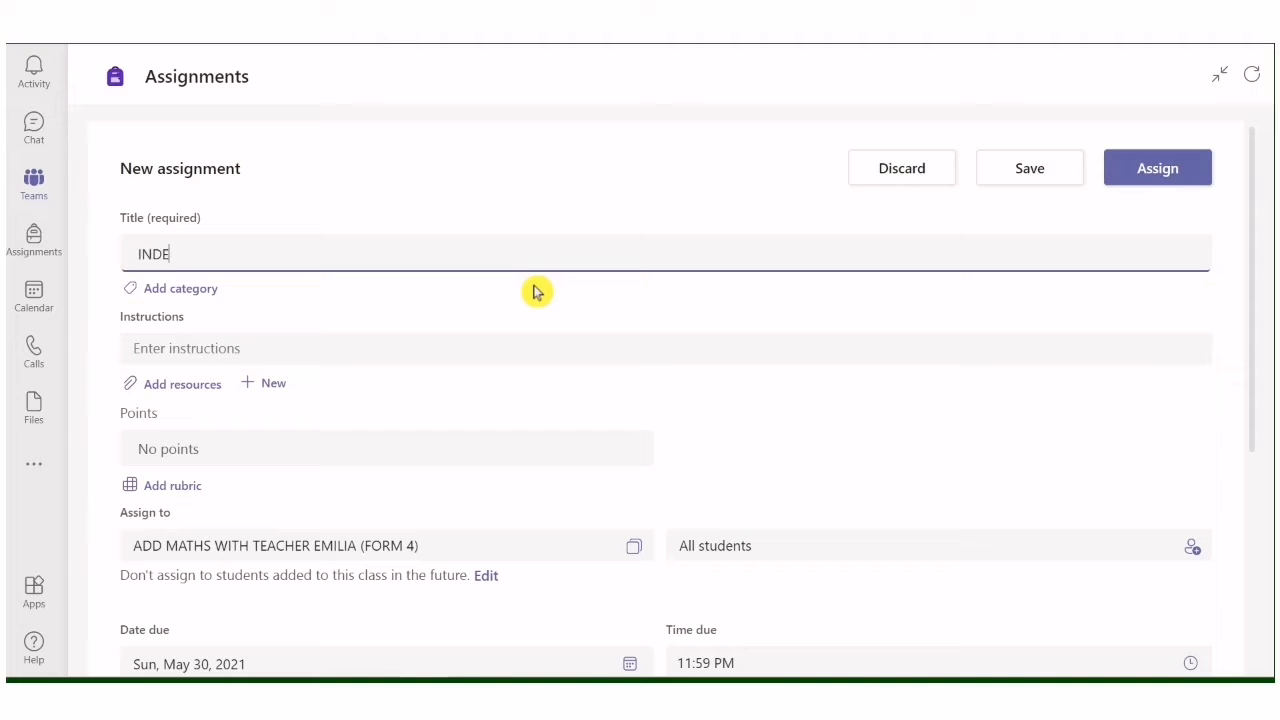
text(X NUMBERS)
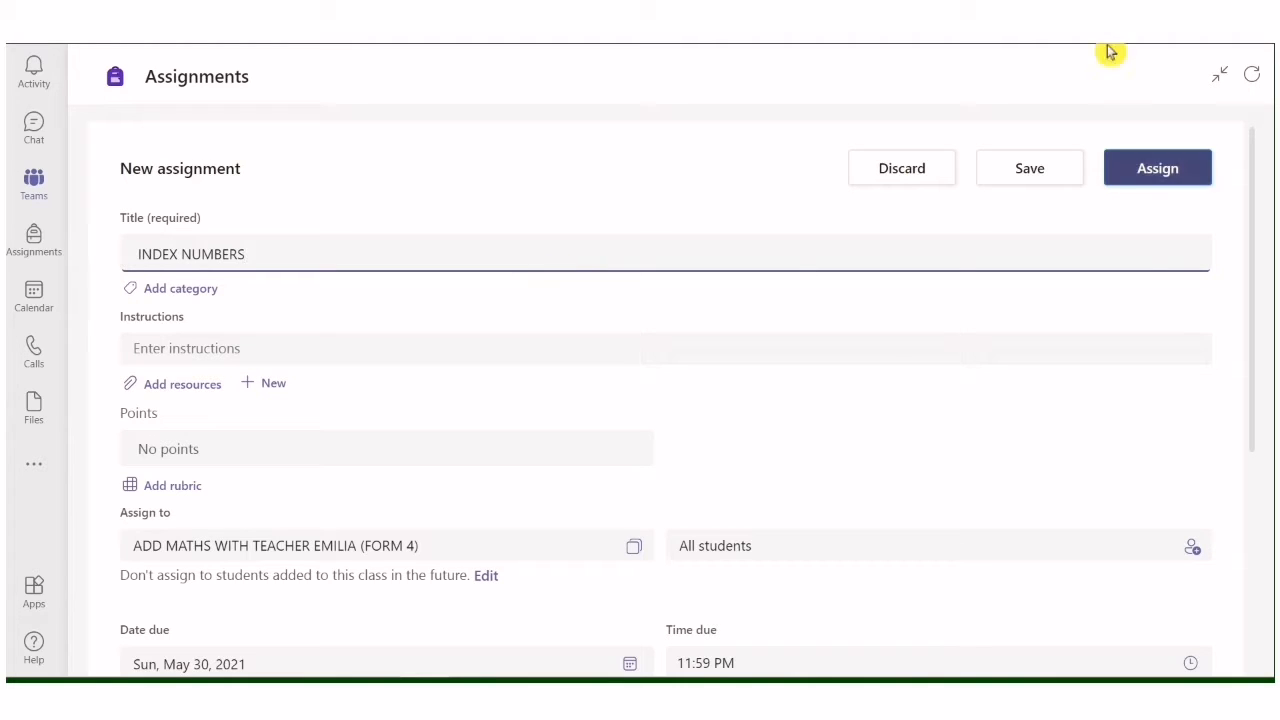
click(175, 297)
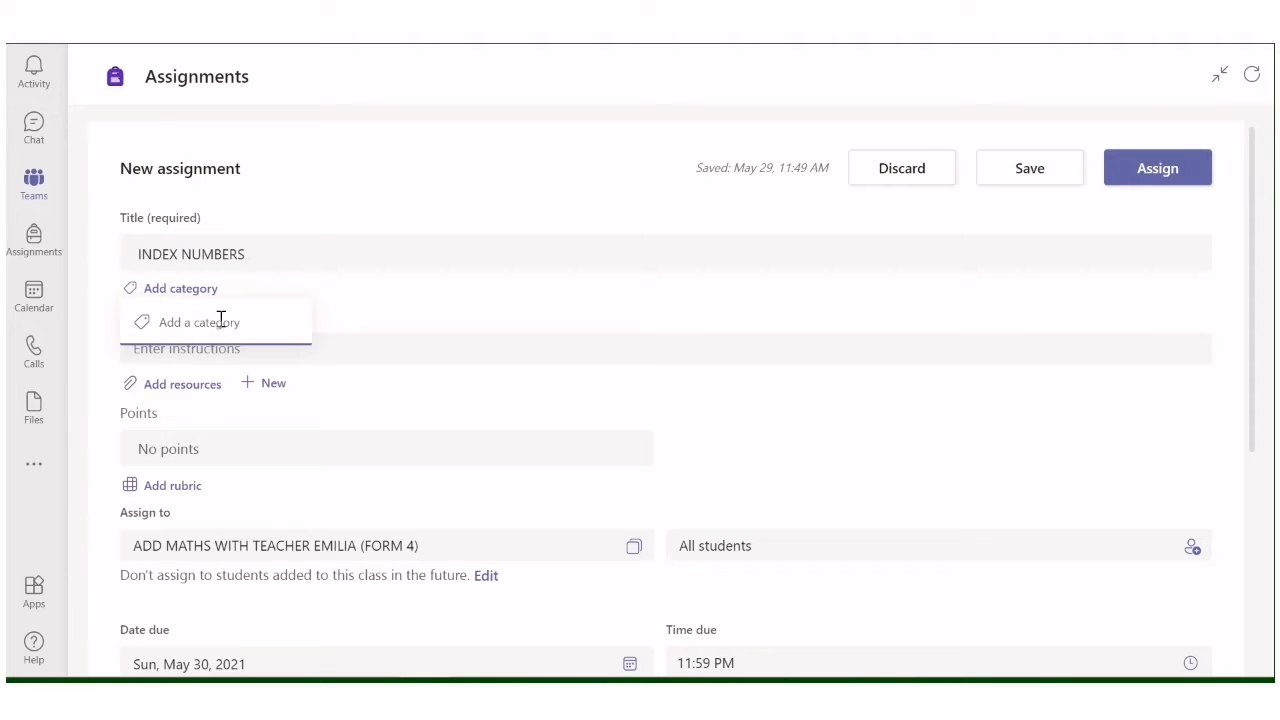
click(241, 318)
click(257, 289)
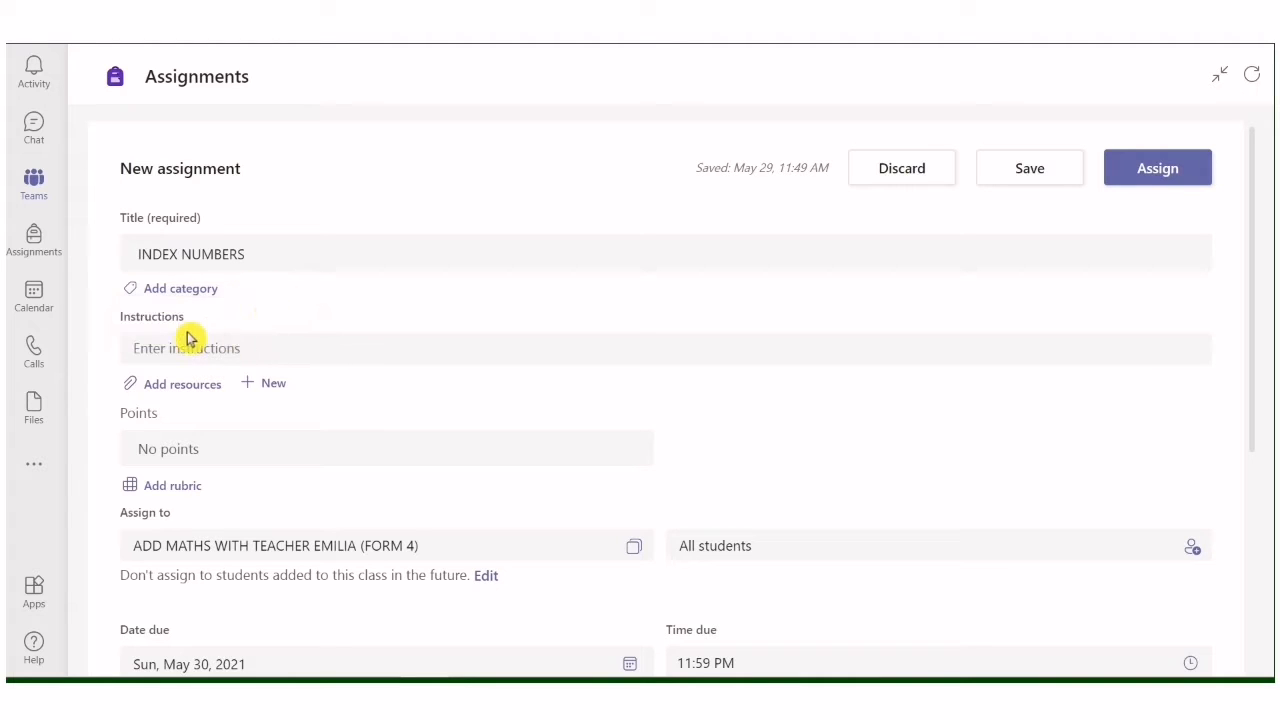
Step: Enter "Answer all questions." as the assignment's instructions
click(249, 350)
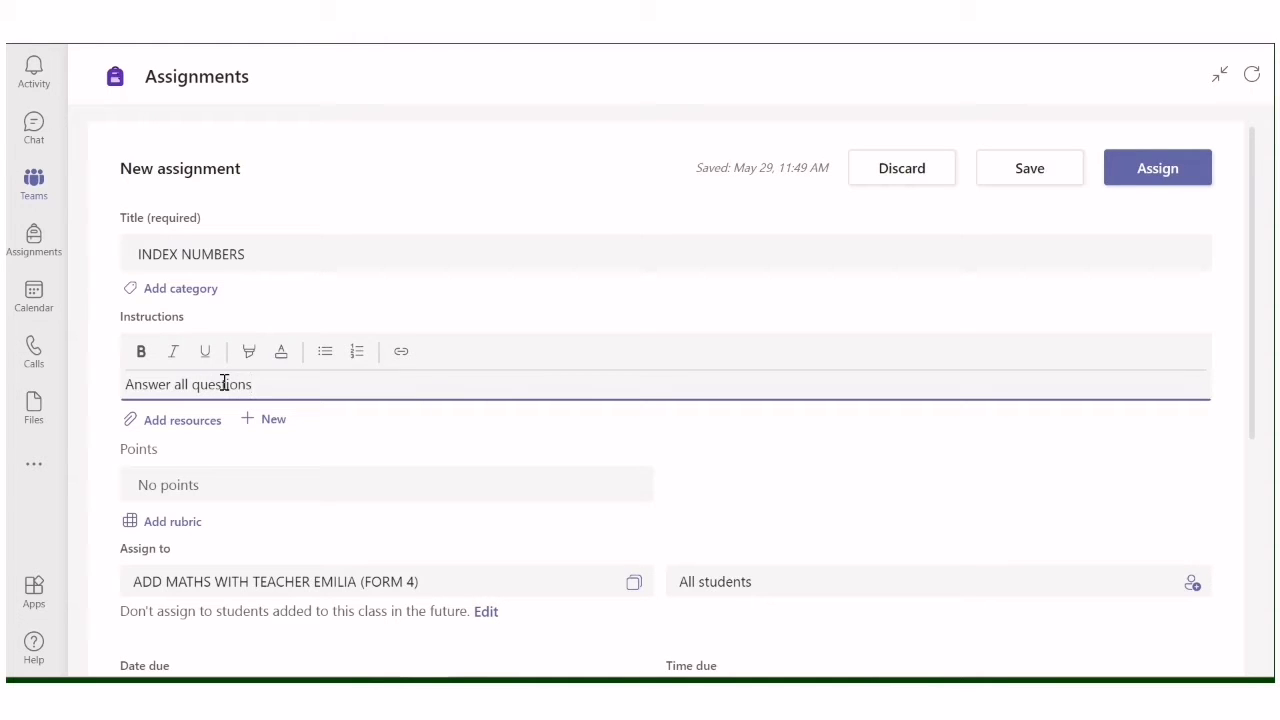
click(201, 430)
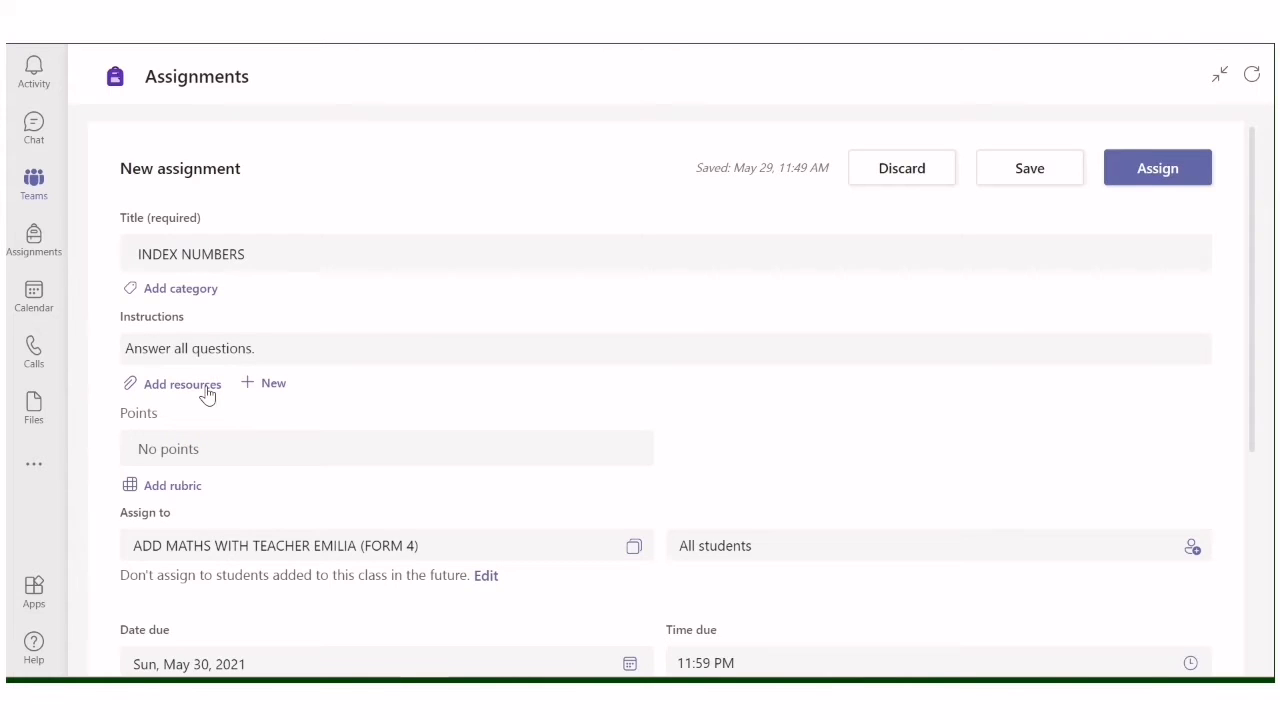
Step: Look through the sources for attaching assignment resources, including Class Notebook, Link and device upload, and leave without attaching anything
click(207, 393)
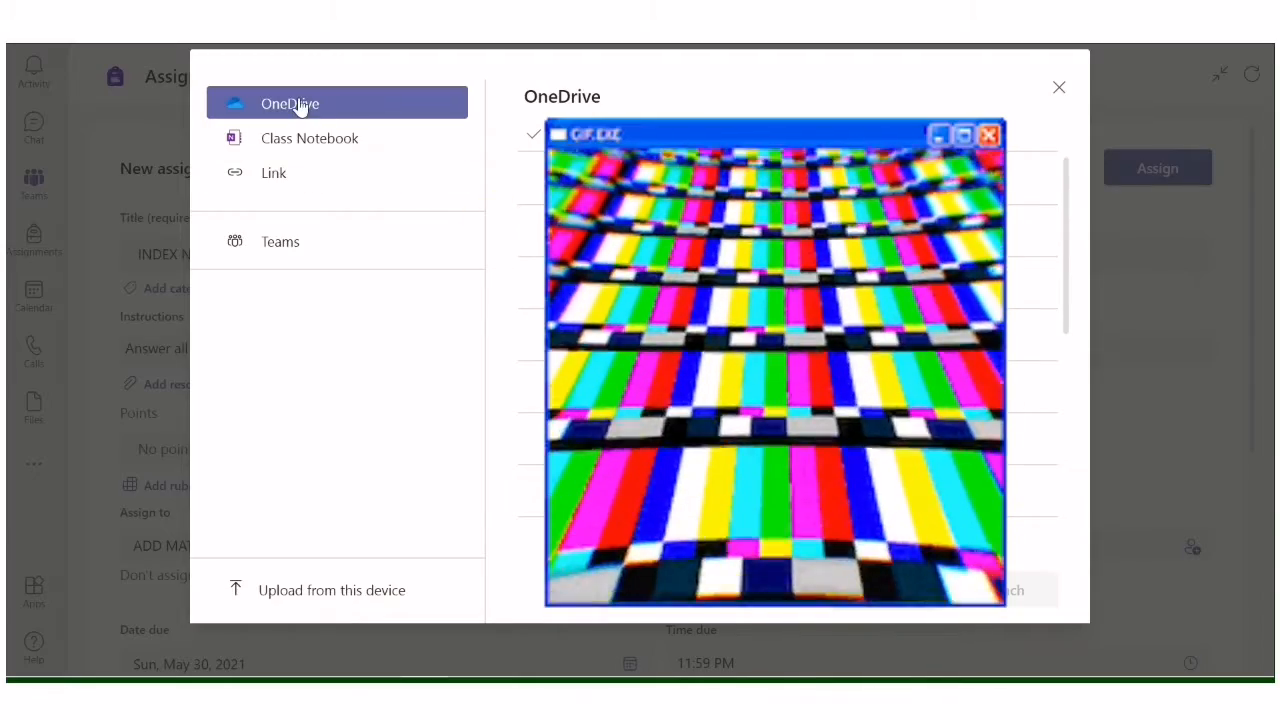
click(336, 138)
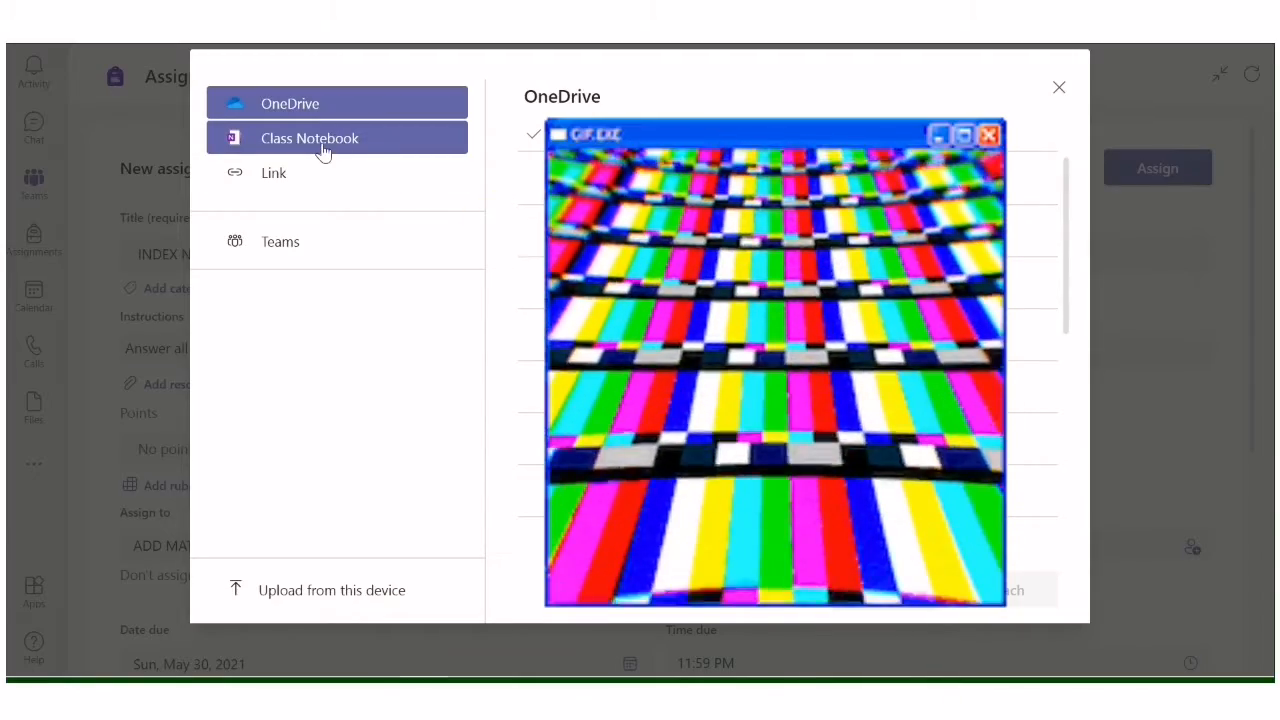
click(320, 162)
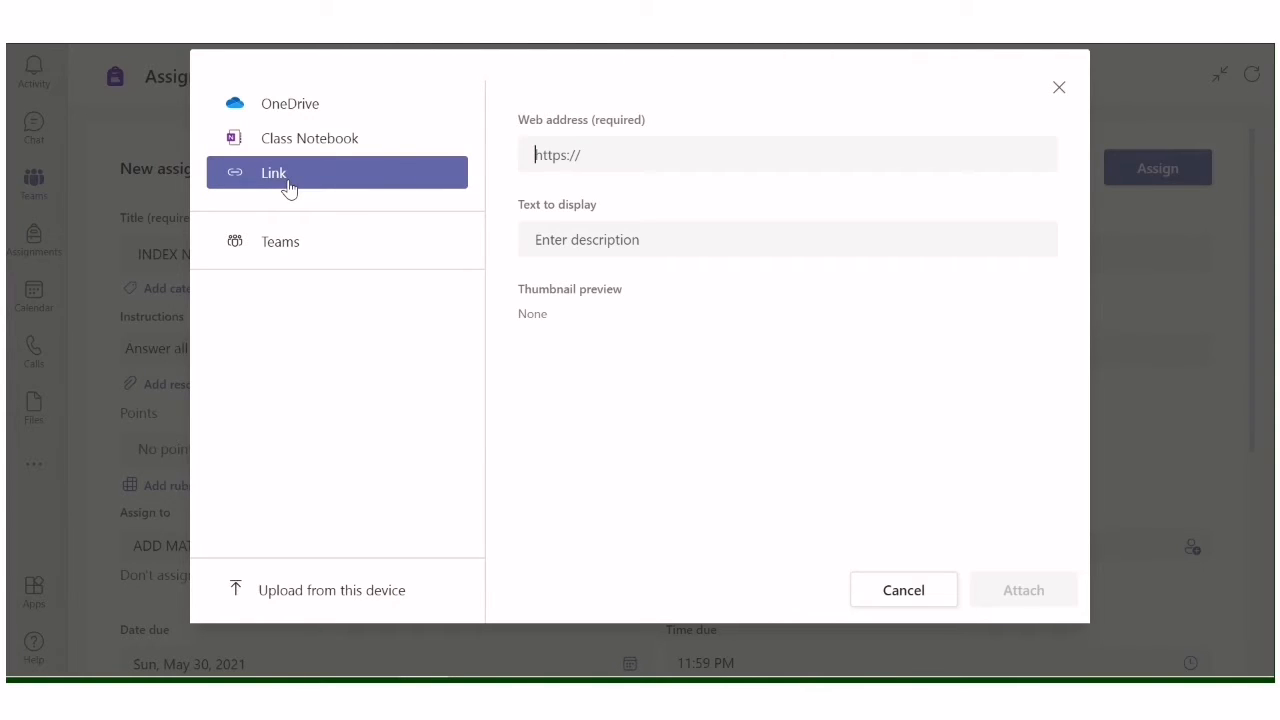
click(291, 261)
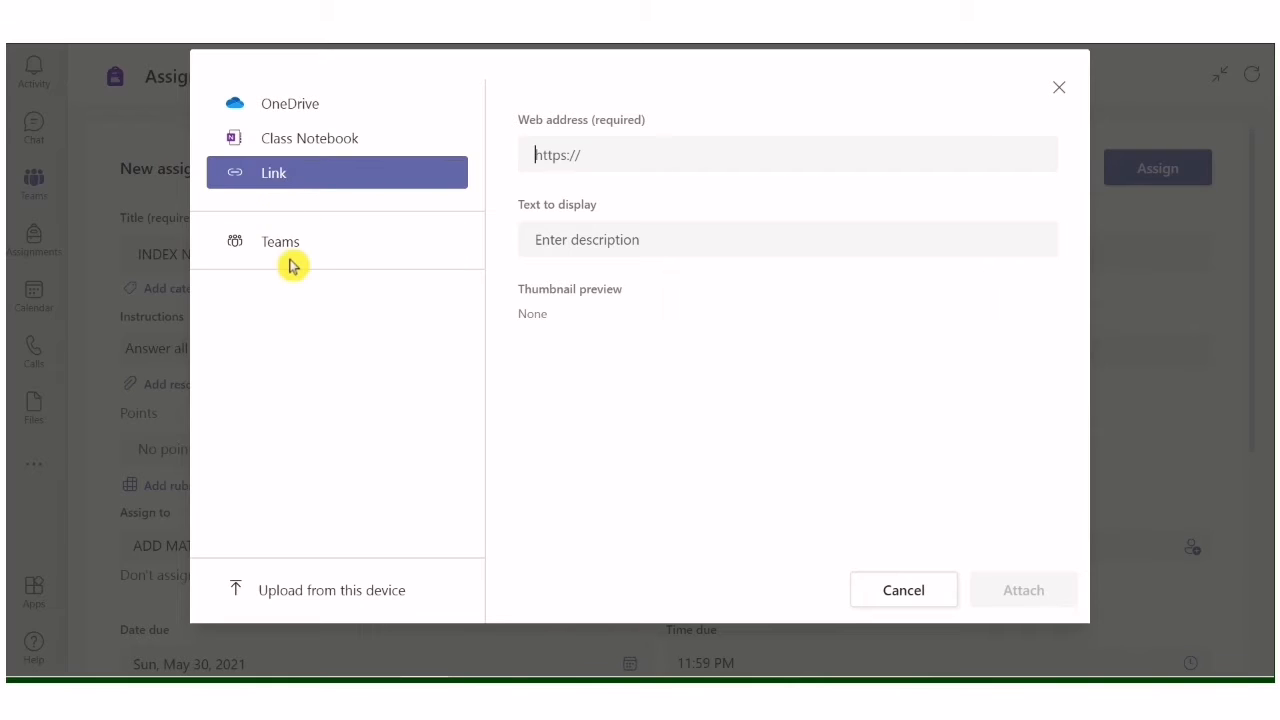
click(381, 596)
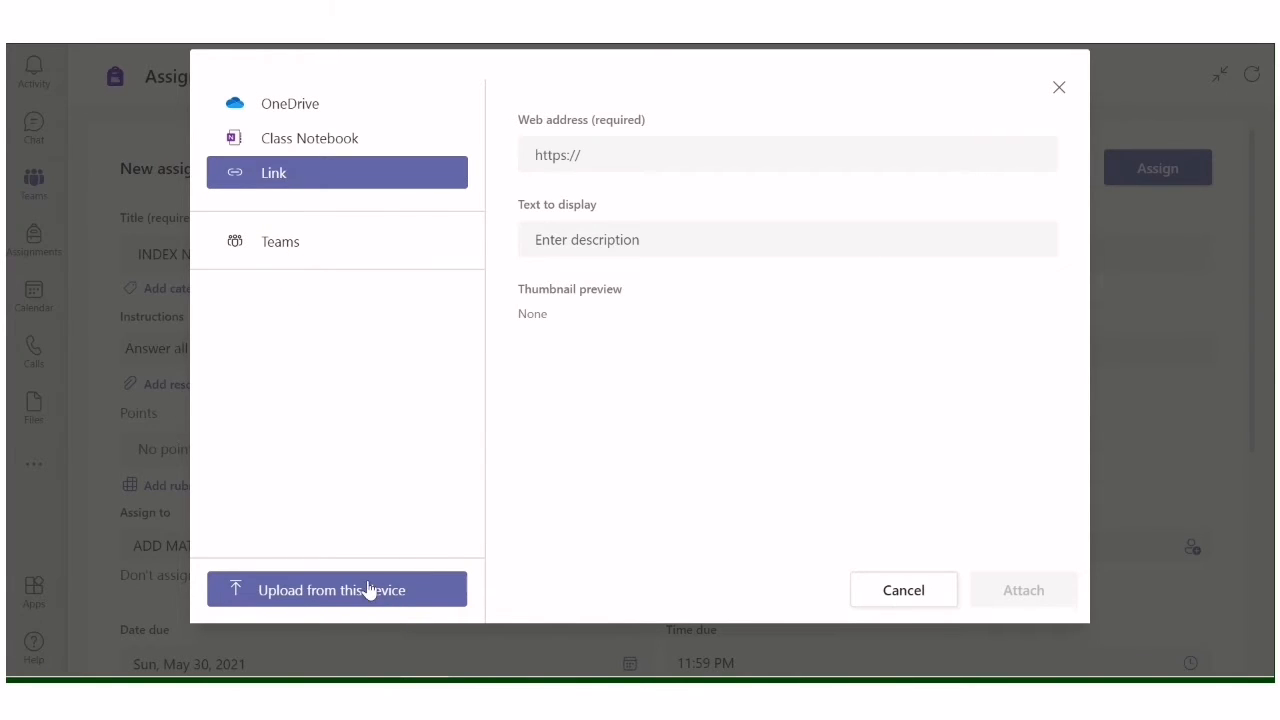
click(617, 497)
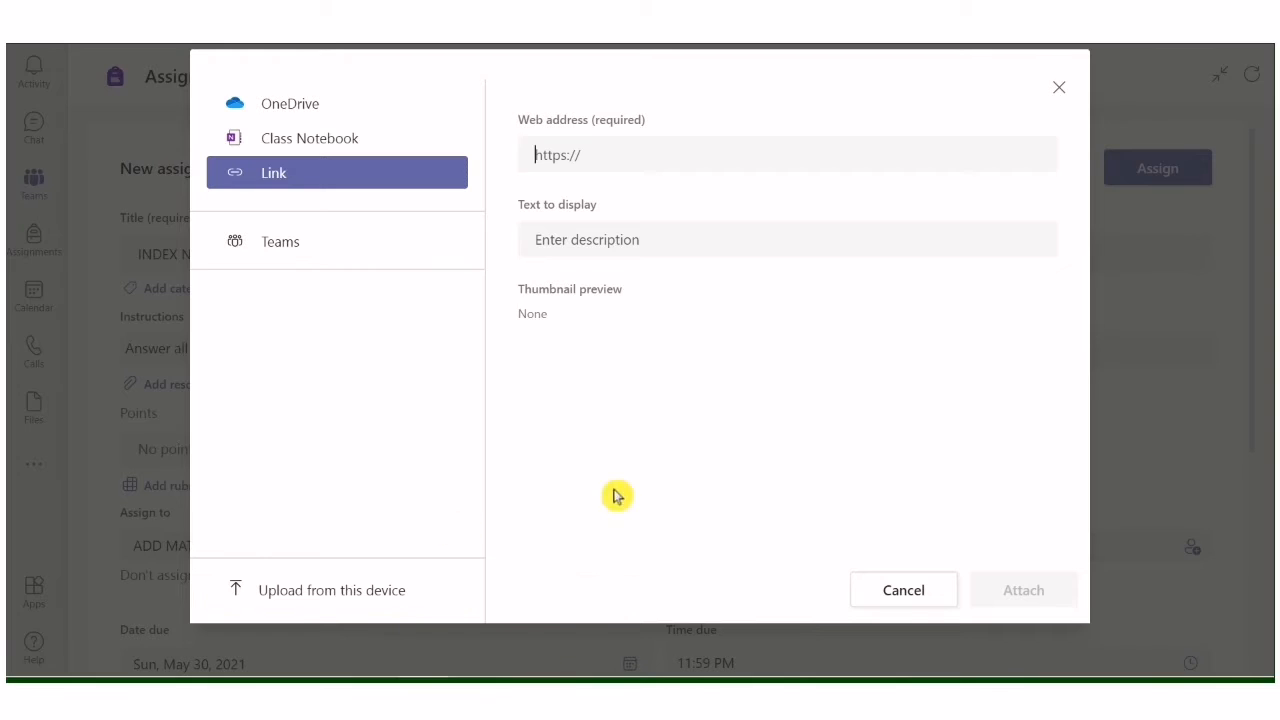
click(904, 590)
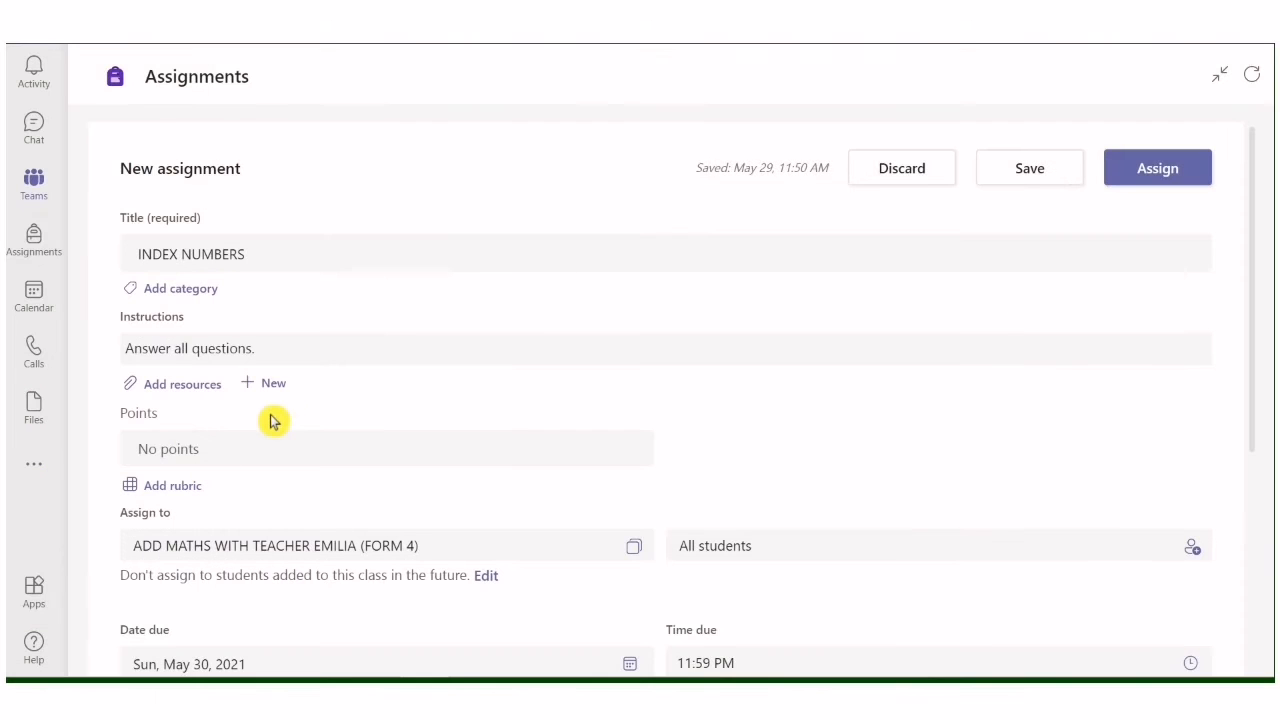
Step: Start a new rubric with an Excellent criterion beginning "Menjawab semua soalan dengan", and discard the rubric
scroll(250, 487, down, 1)
scroll(250, 487, down, 1)
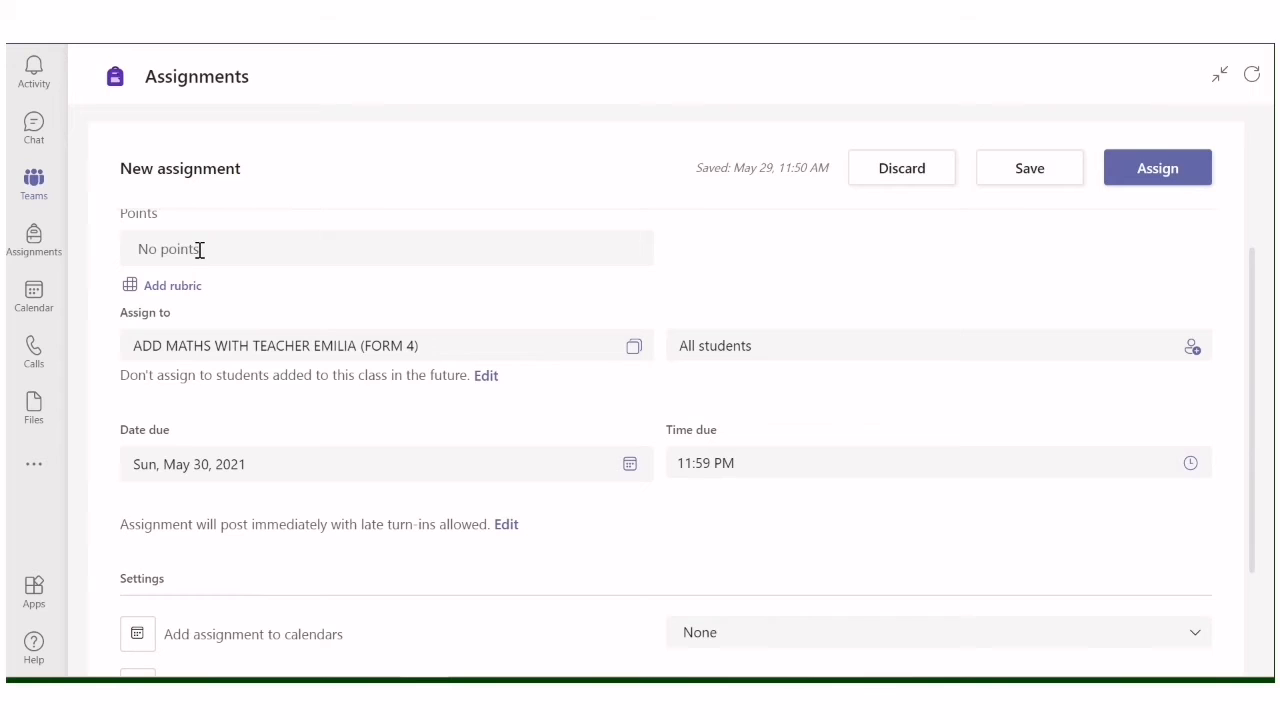
click(200, 249)
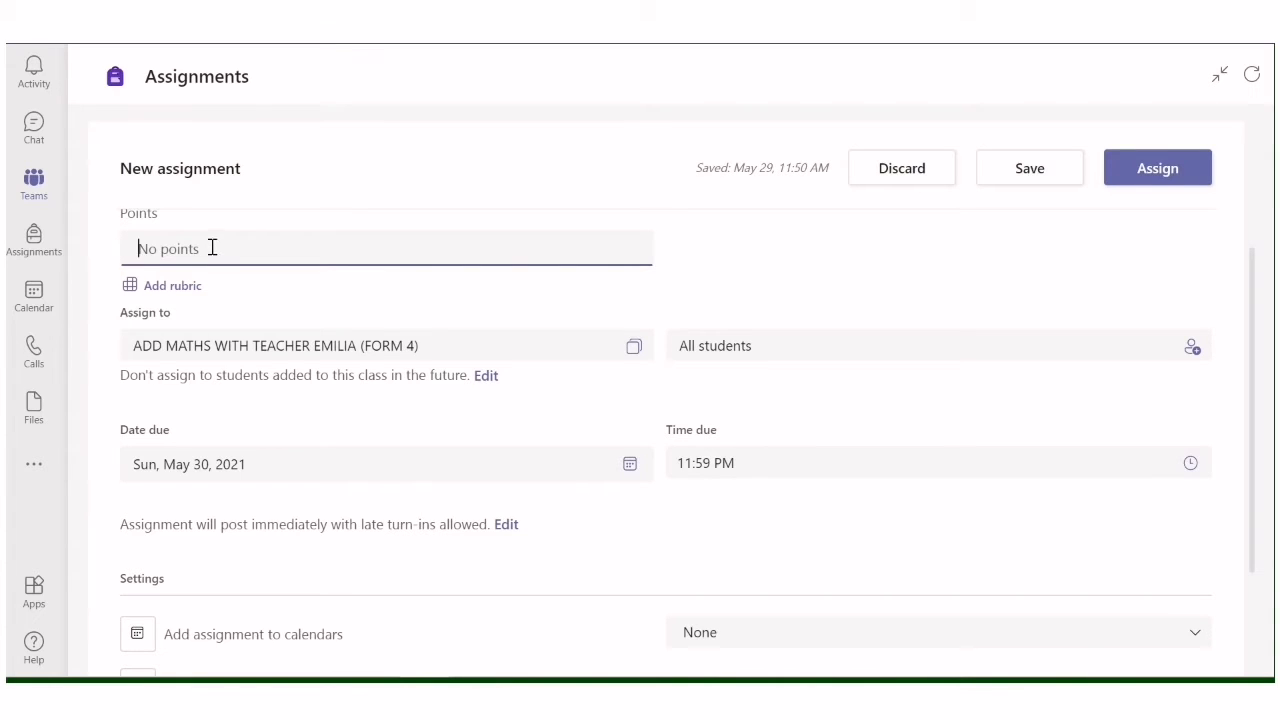
click(174, 291)
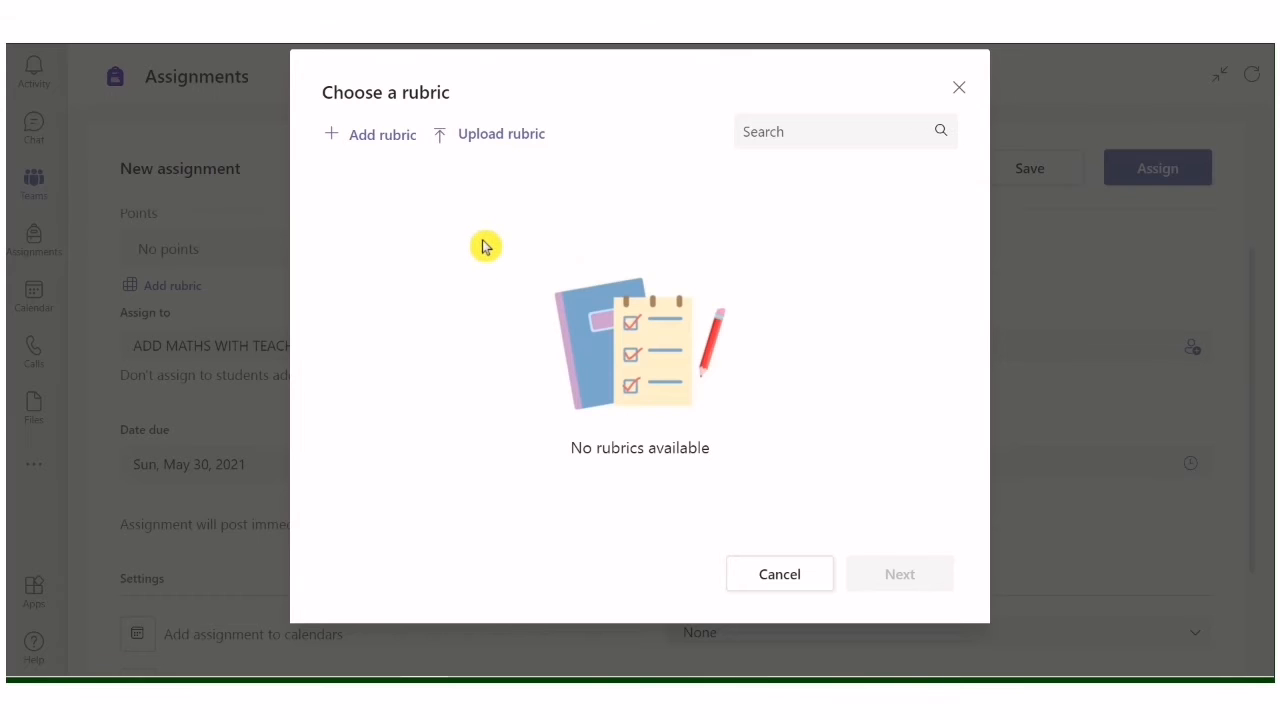
click(394, 148)
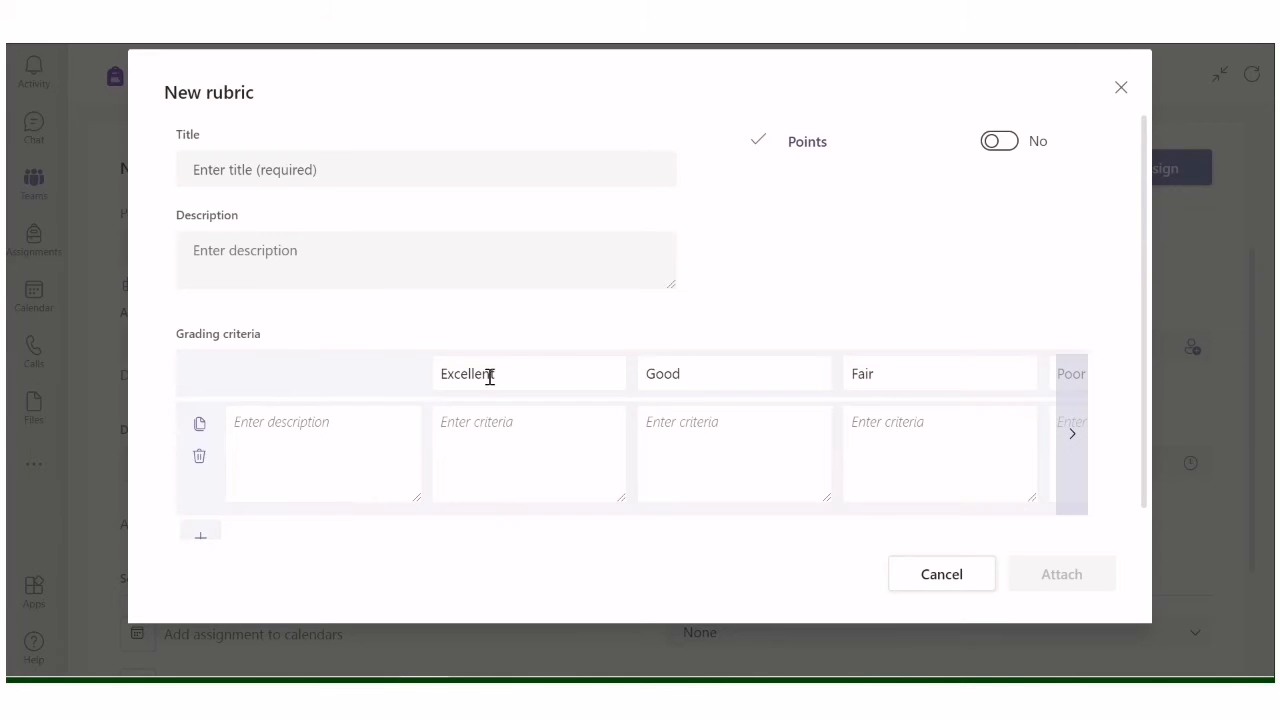
click(507, 425)
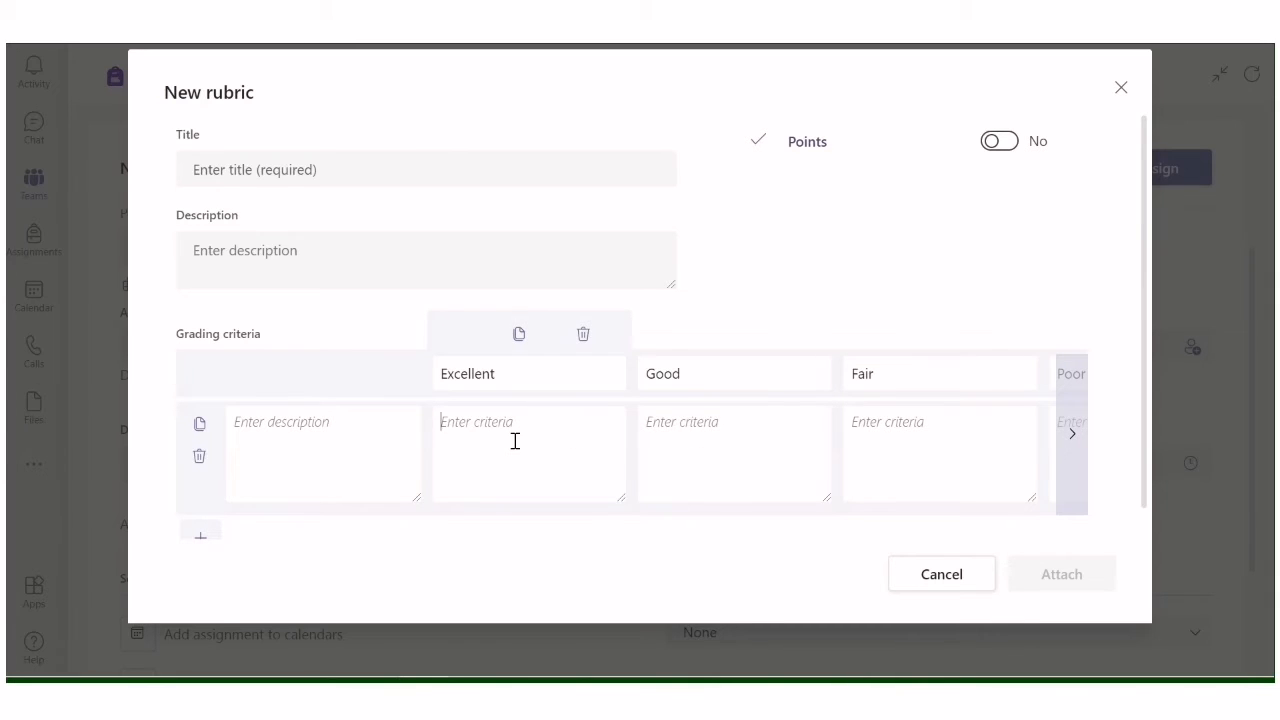
text(Menjawab semua soalan dengan )
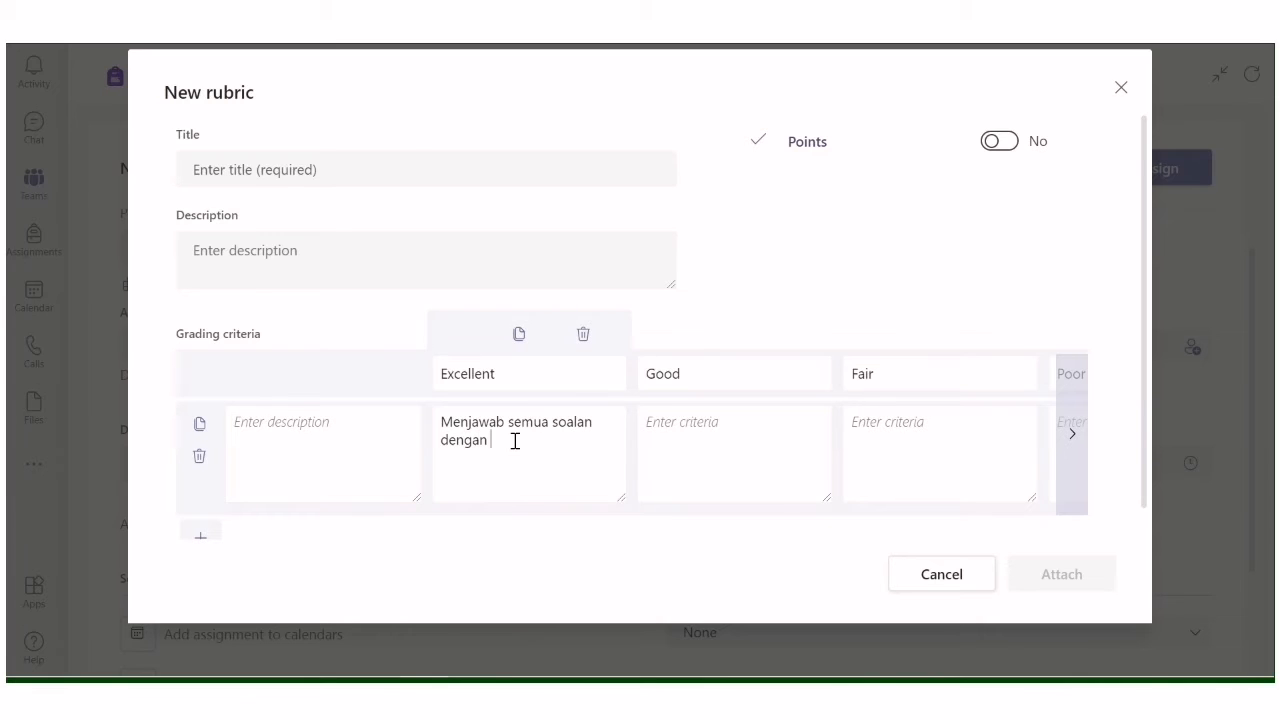
text(tepa)
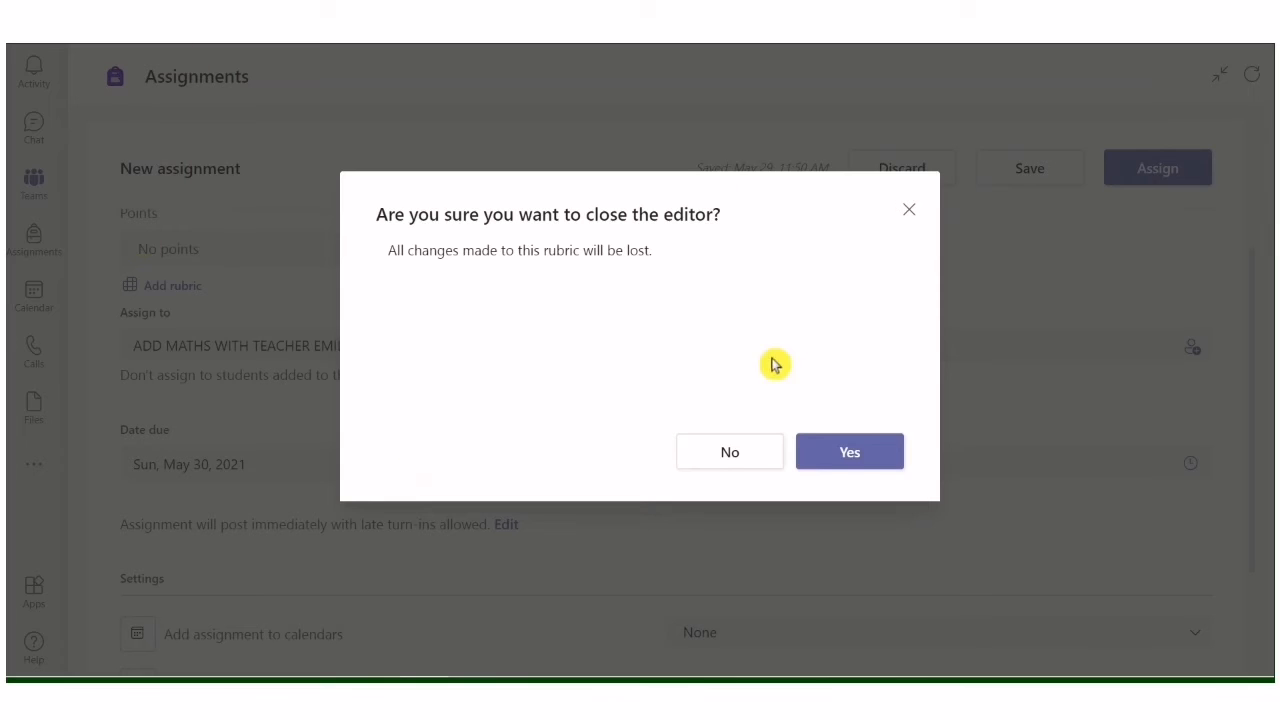
click(815, 465)
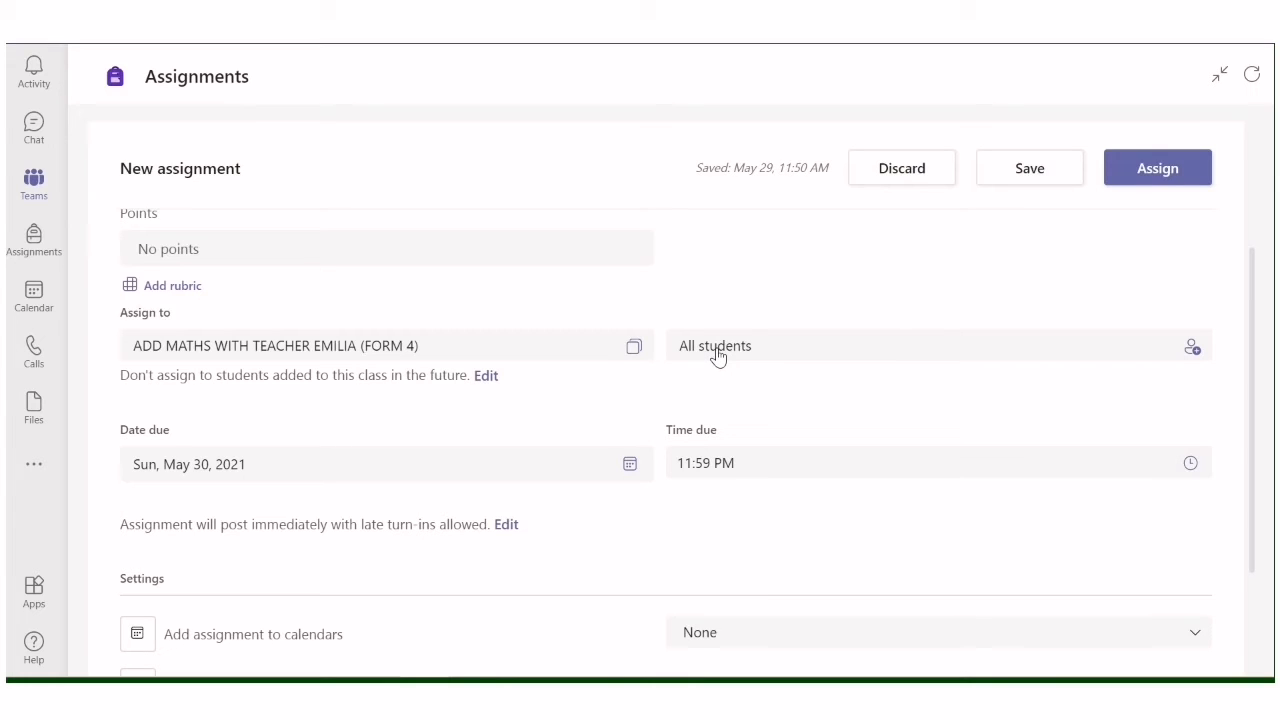
Step: Limit the assignment's recipients to one individual student from the class list
click(1199, 354)
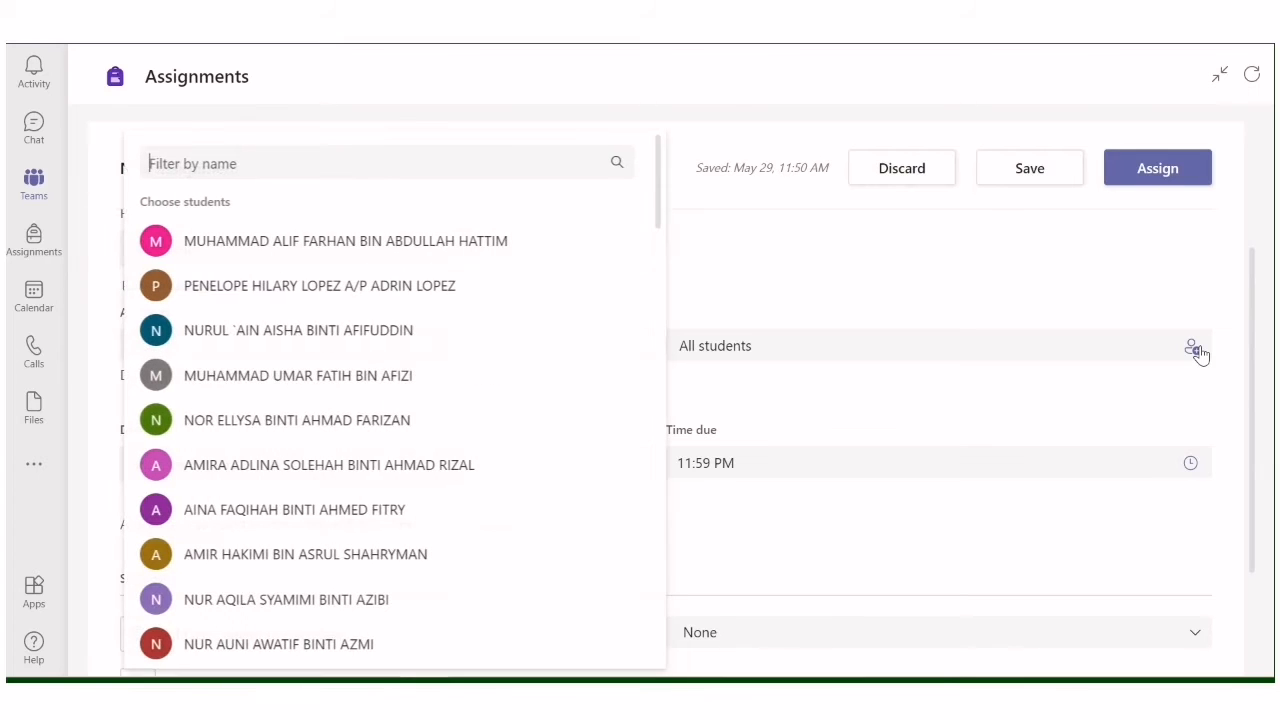
scroll(318, 305, down, 10)
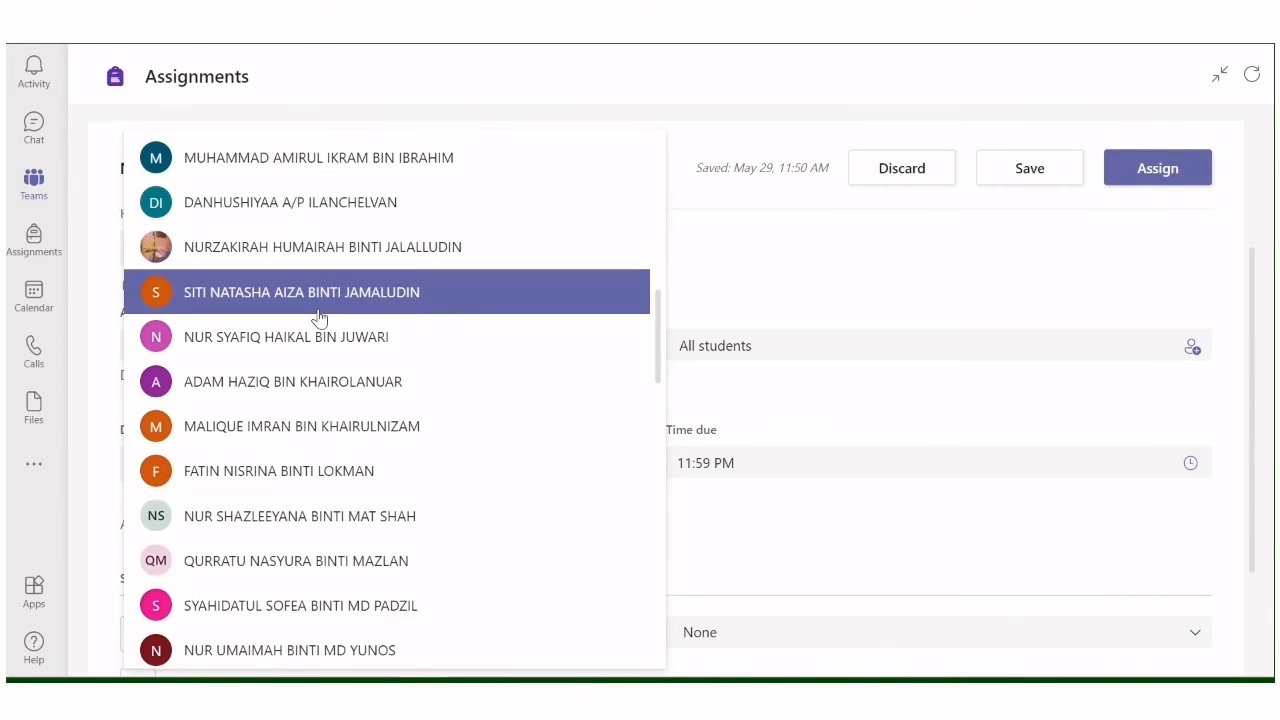
scroll(318, 345, down, 2)
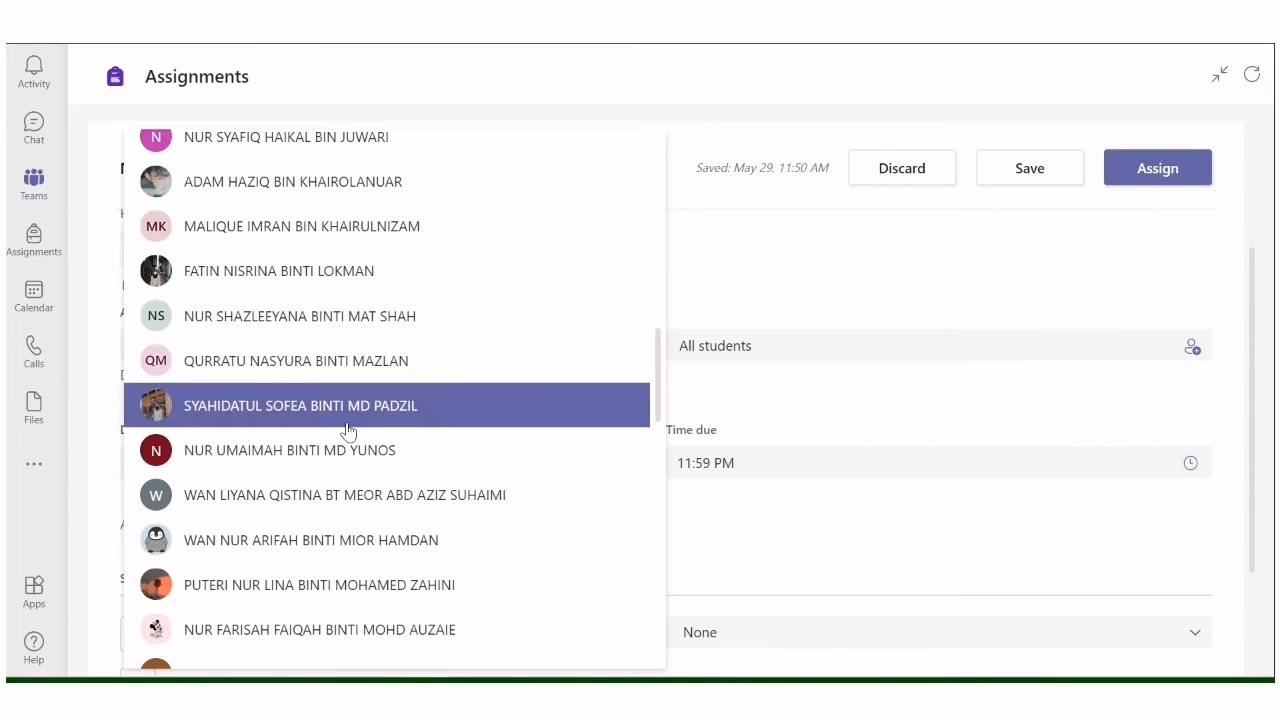
click(345, 462)
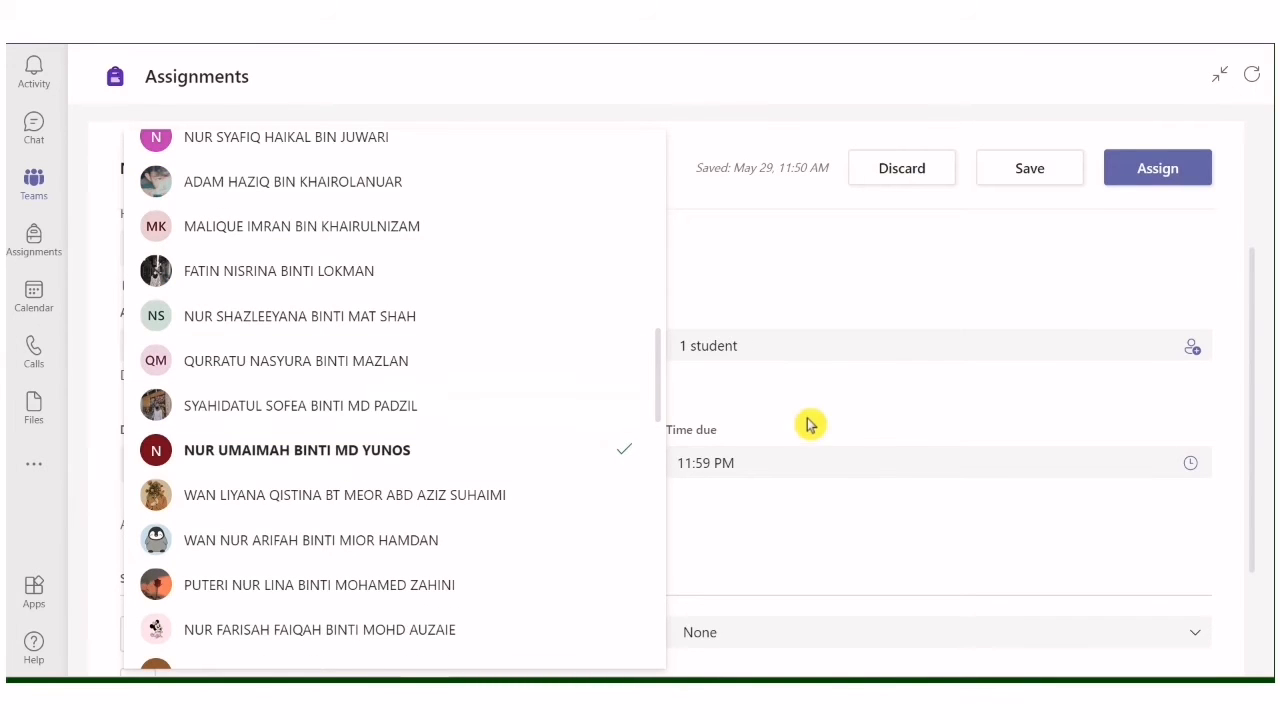
click(786, 286)
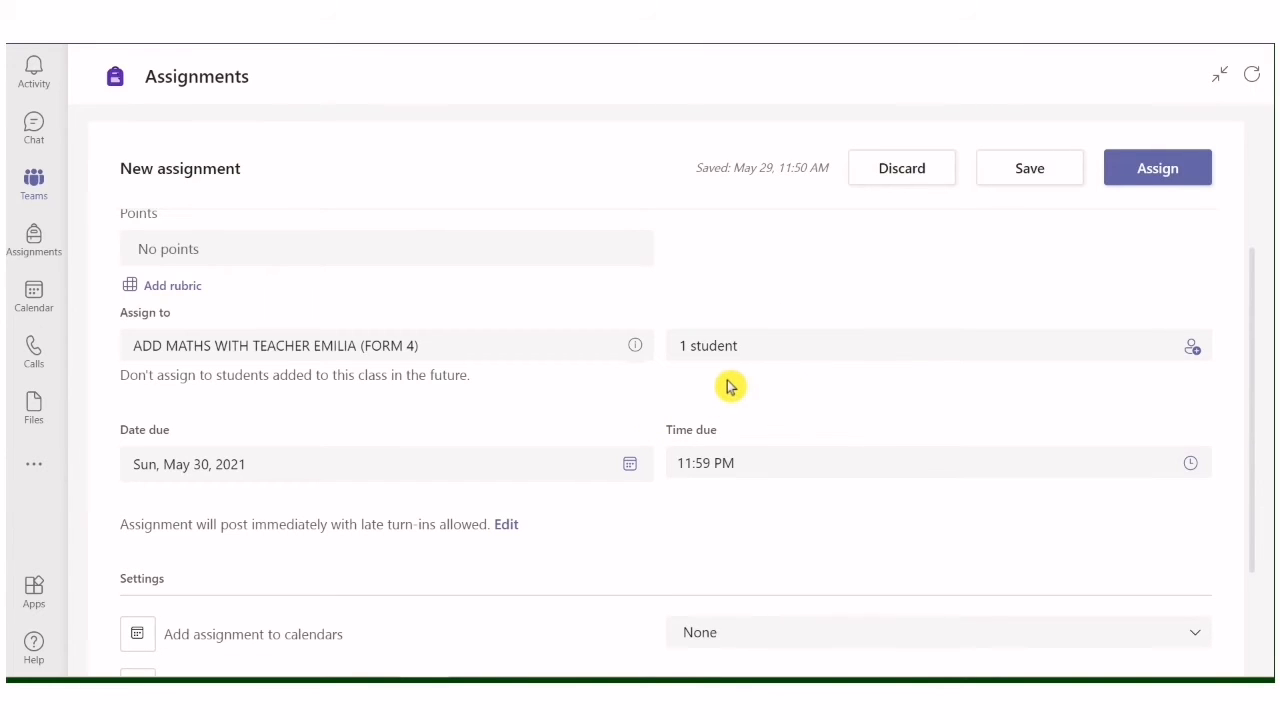
Step: In the assignment timeline, schedule the assignment to post on Tue, Jun 1, 2021 at 7:00 AM
scroll(496, 447, down, 1)
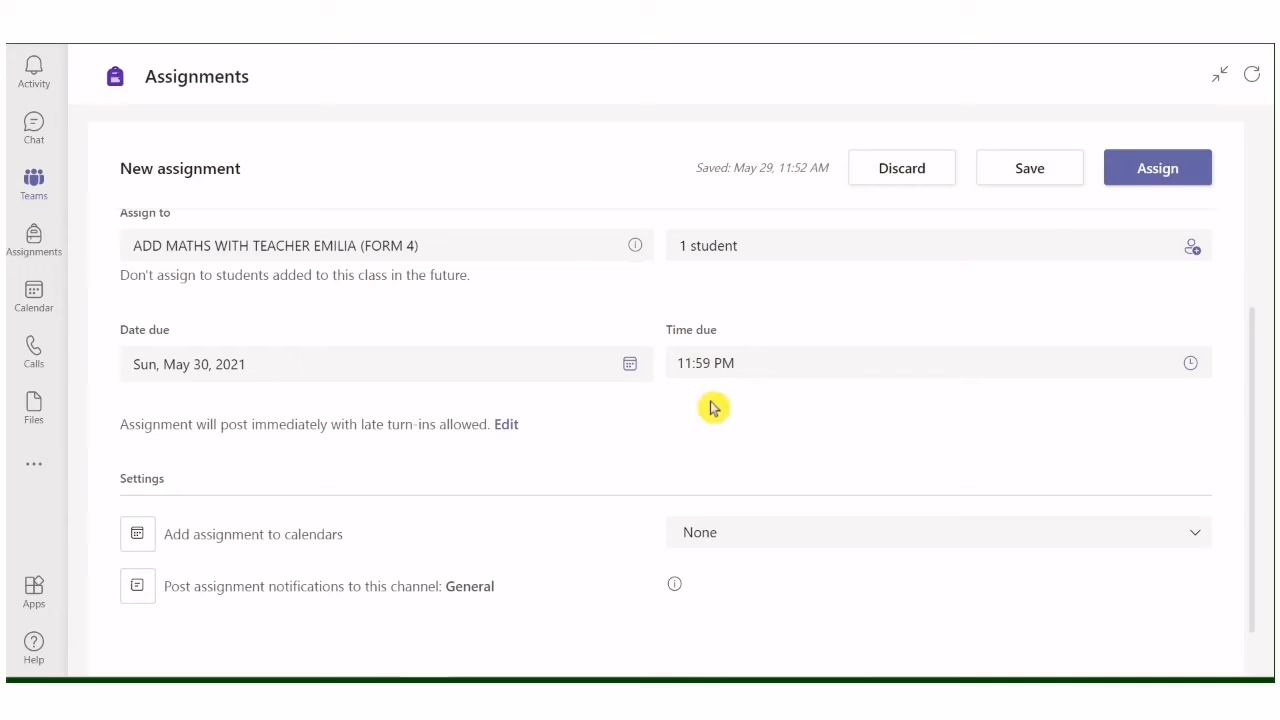
click(505, 427)
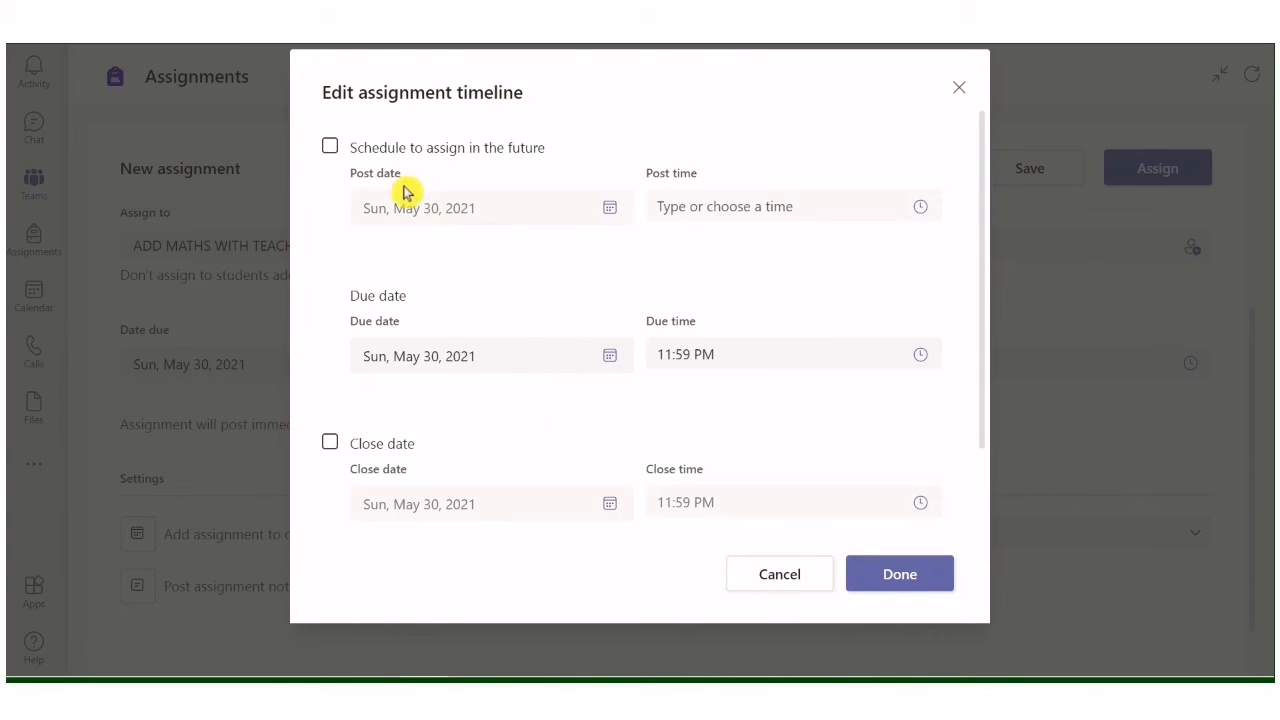
click(333, 152)
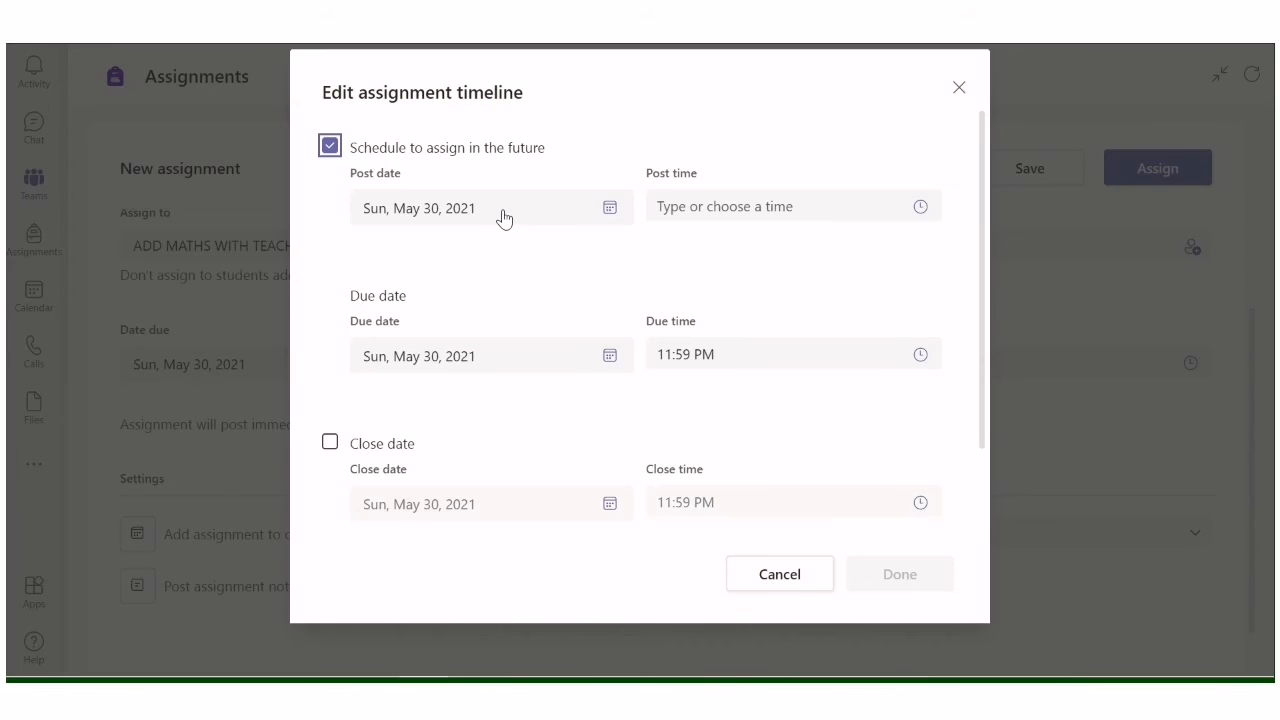
click(610, 208)
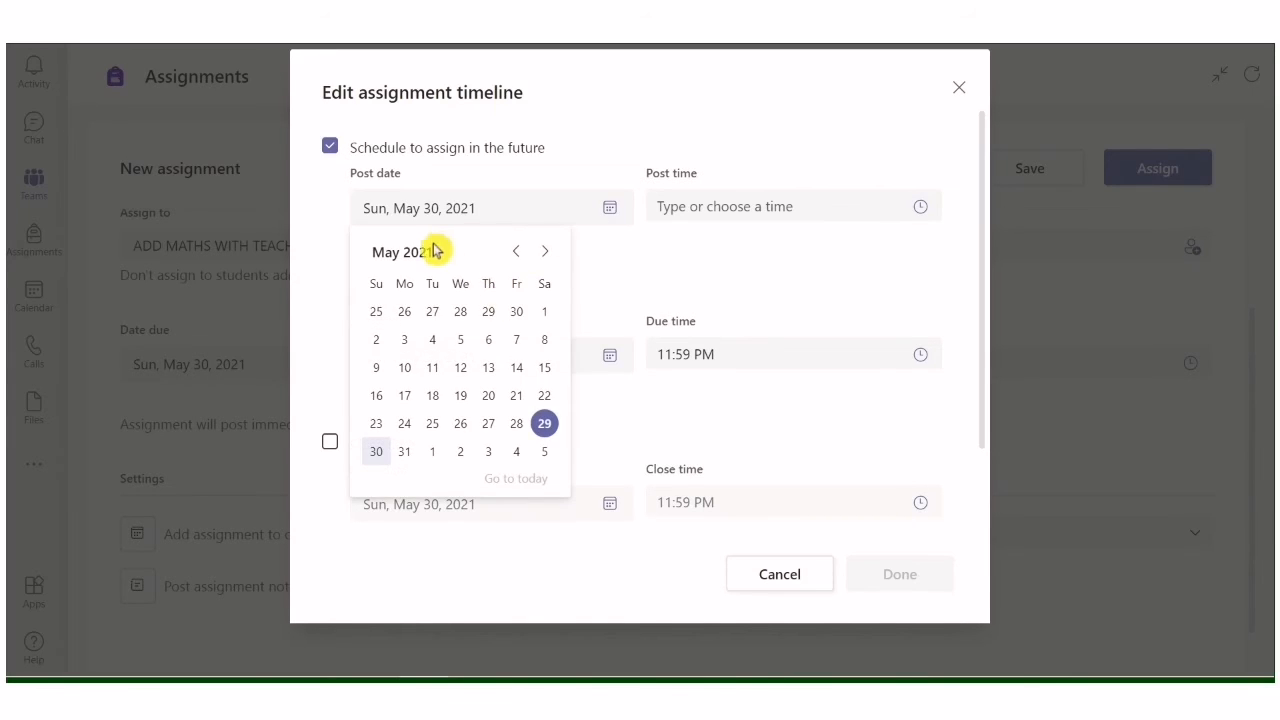
click(433, 453)
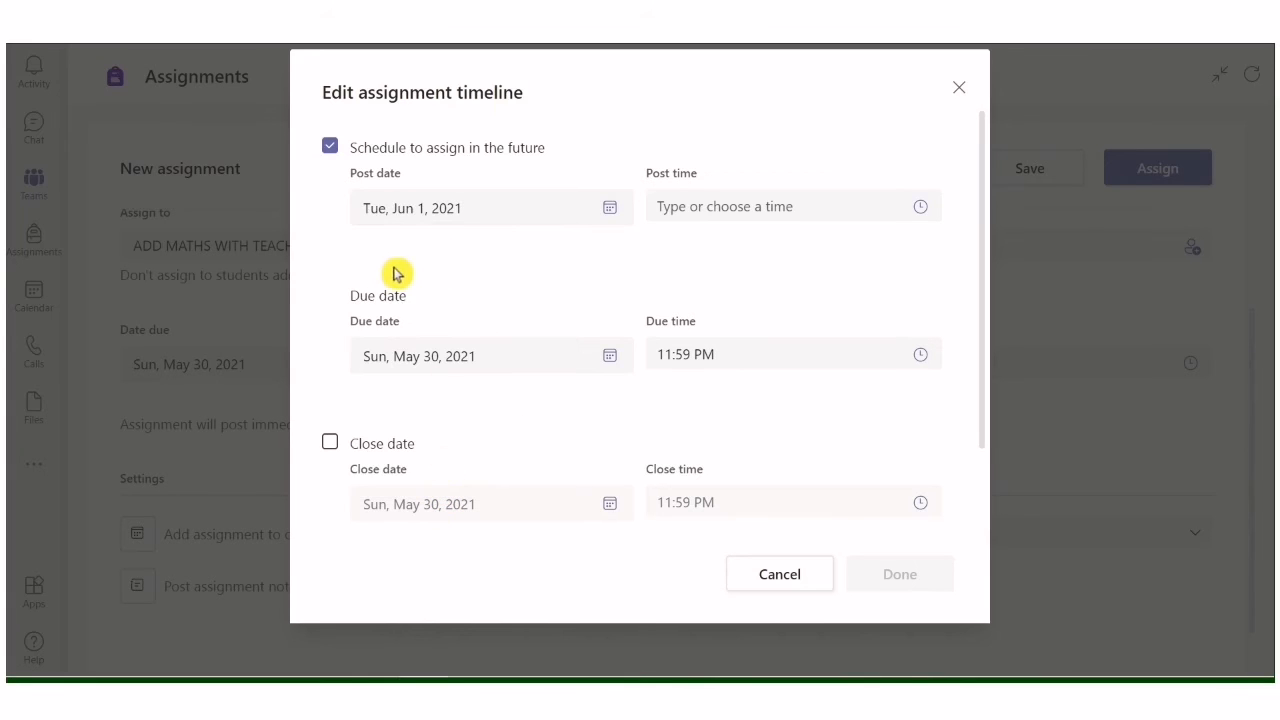
click(920, 208)
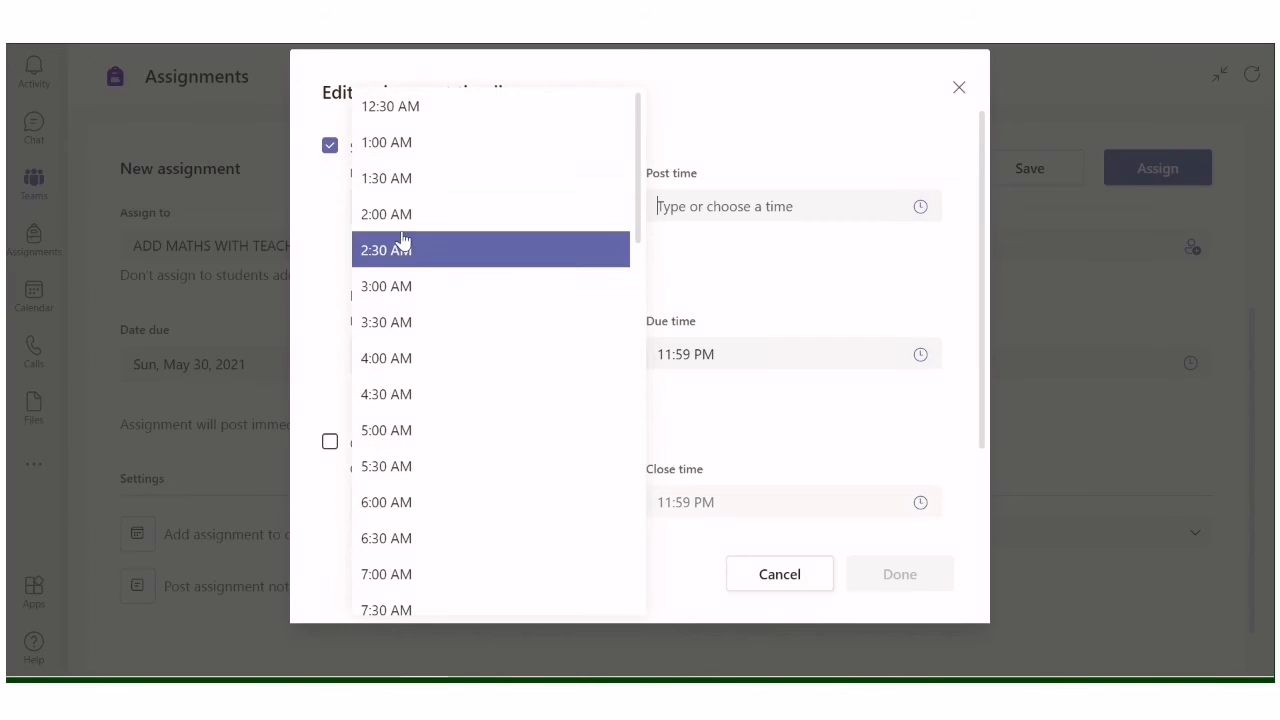
click(414, 573)
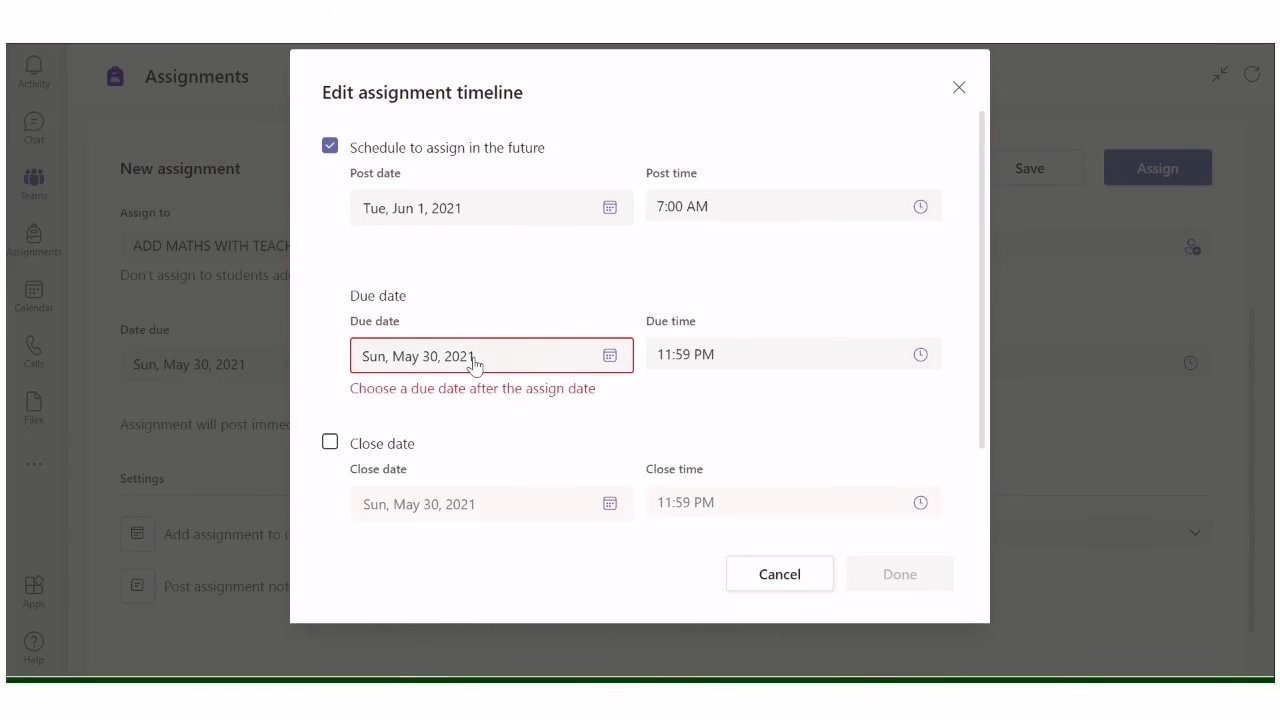
Step: Choose Fri, Jun 4, 2021 as the due date in the timeline, and cancel the timeline changes
click(611, 357)
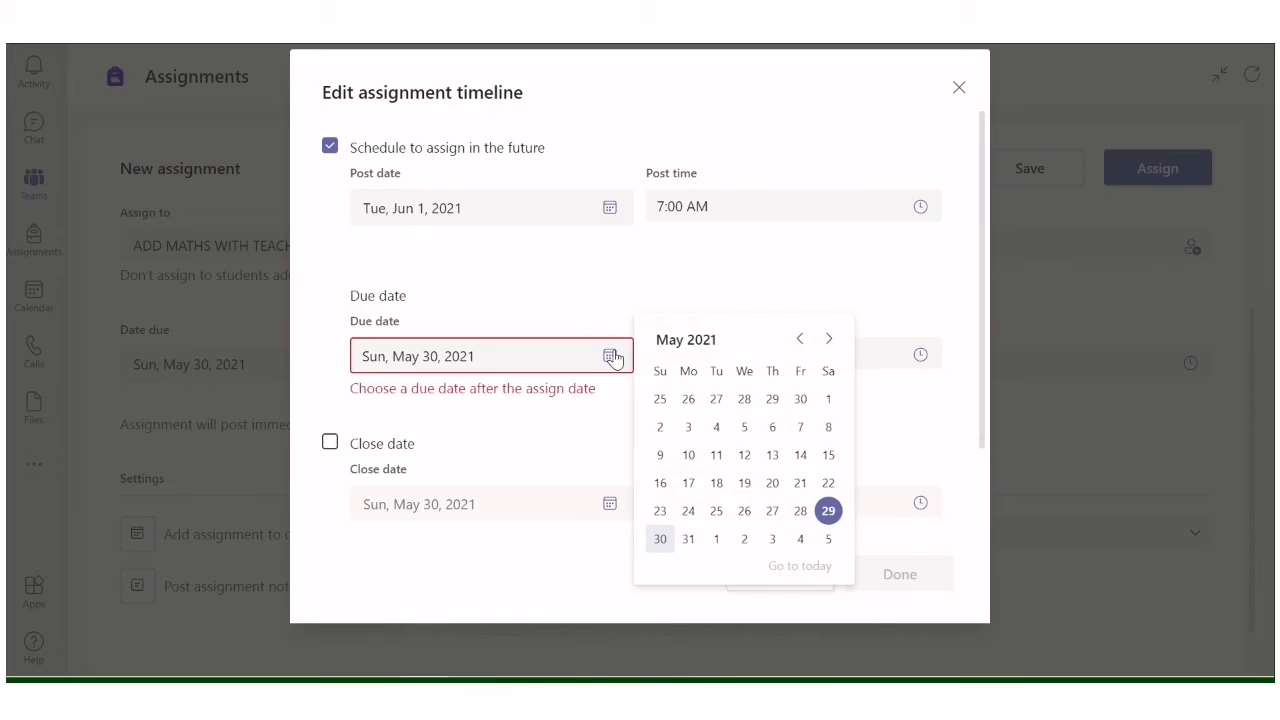
click(800, 540)
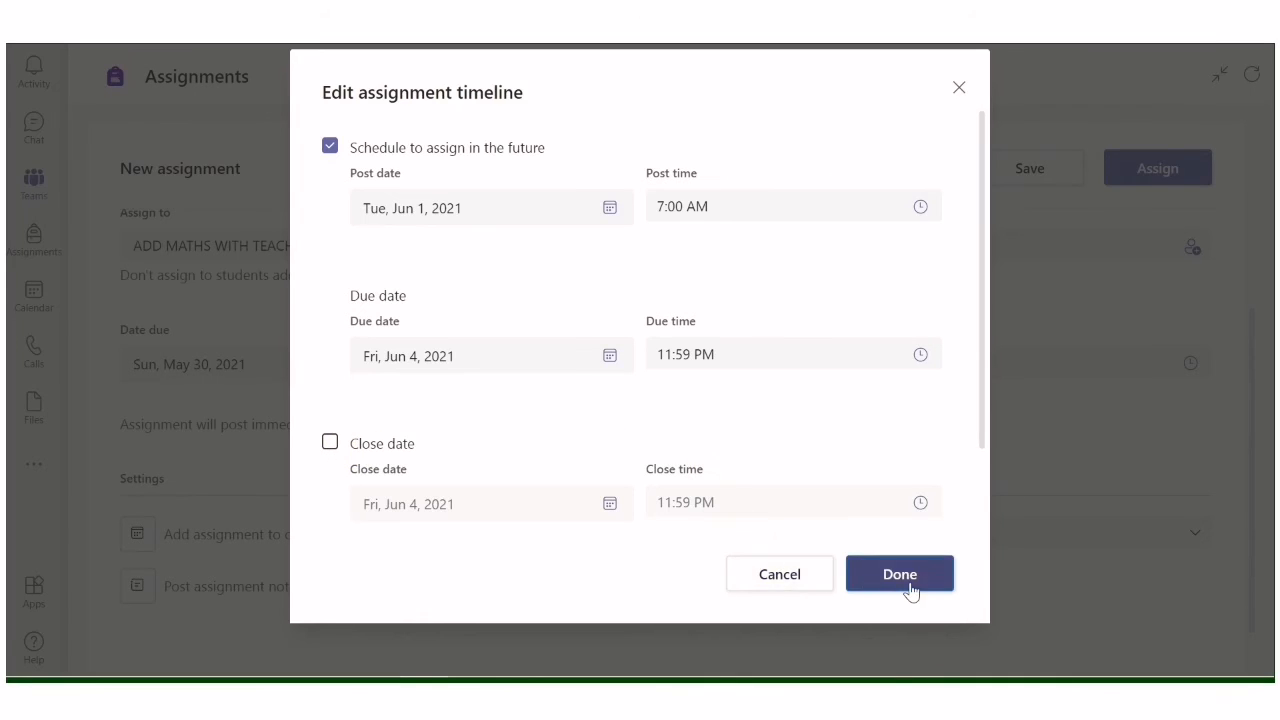
click(774, 576)
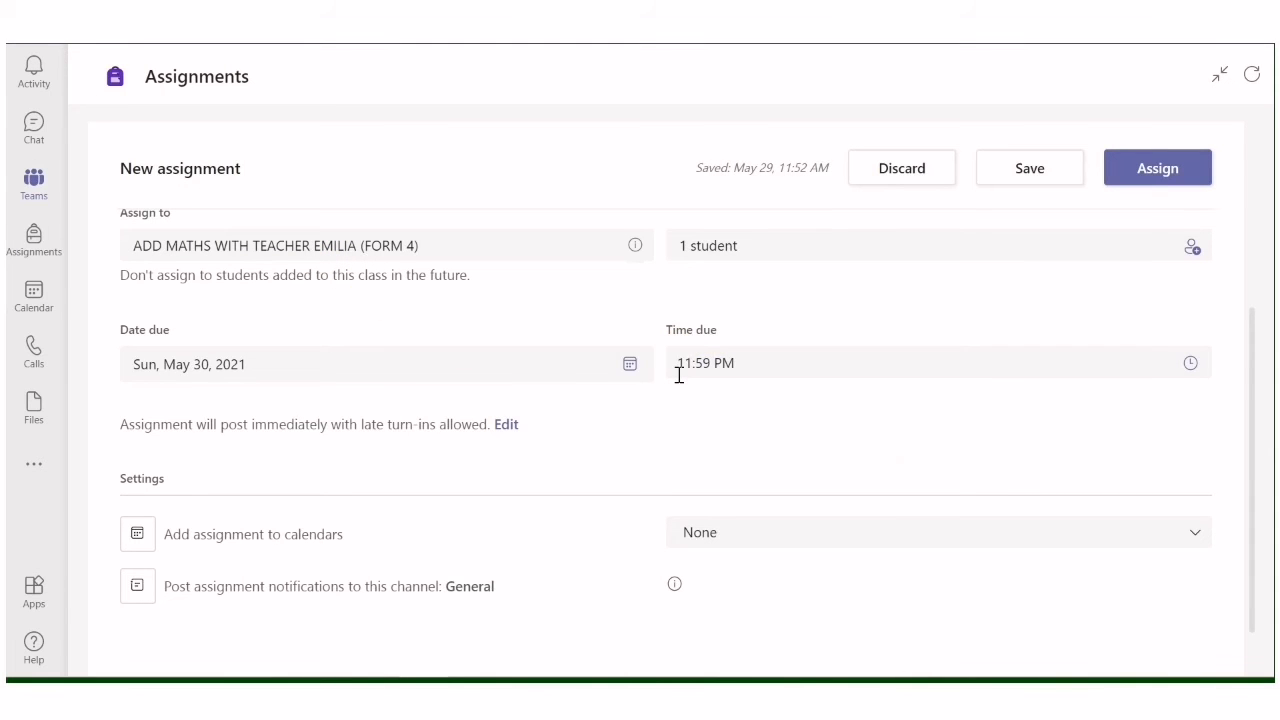
Step: Look through the options for adding the assignment to calendars, keep None, and check the notification channel setting
scroll(665, 385, down, 1)
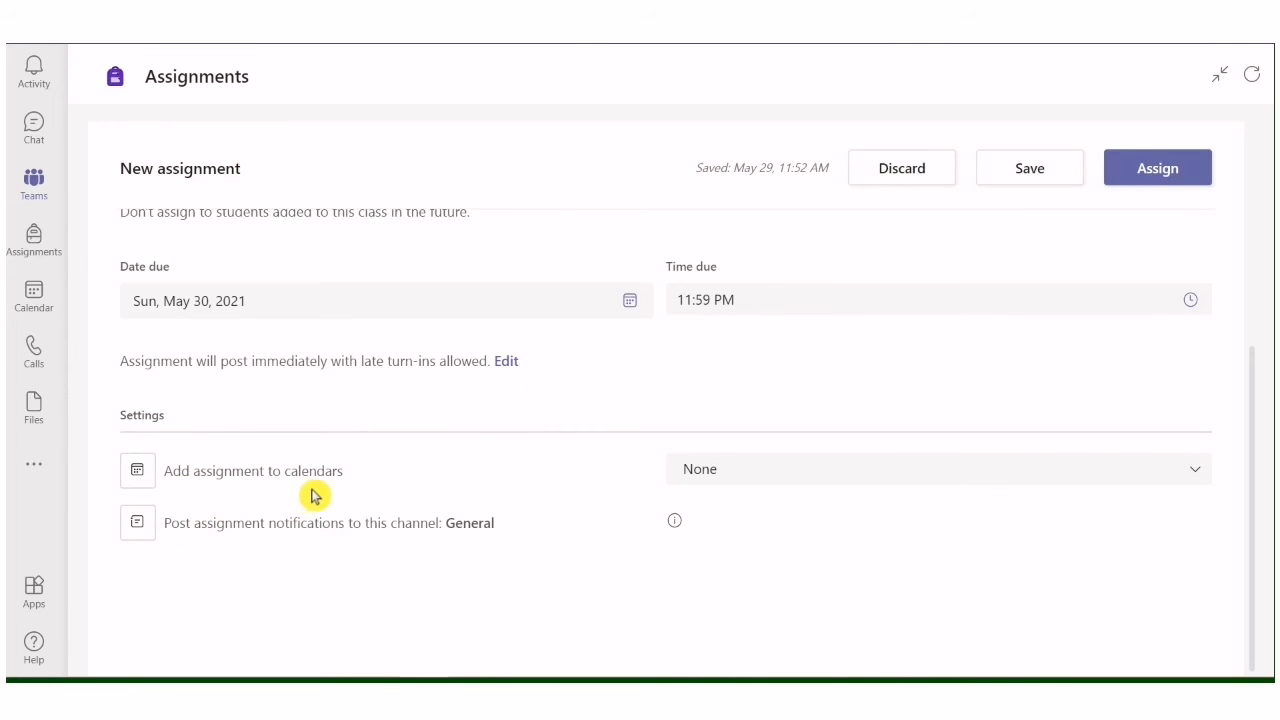
click(1198, 483)
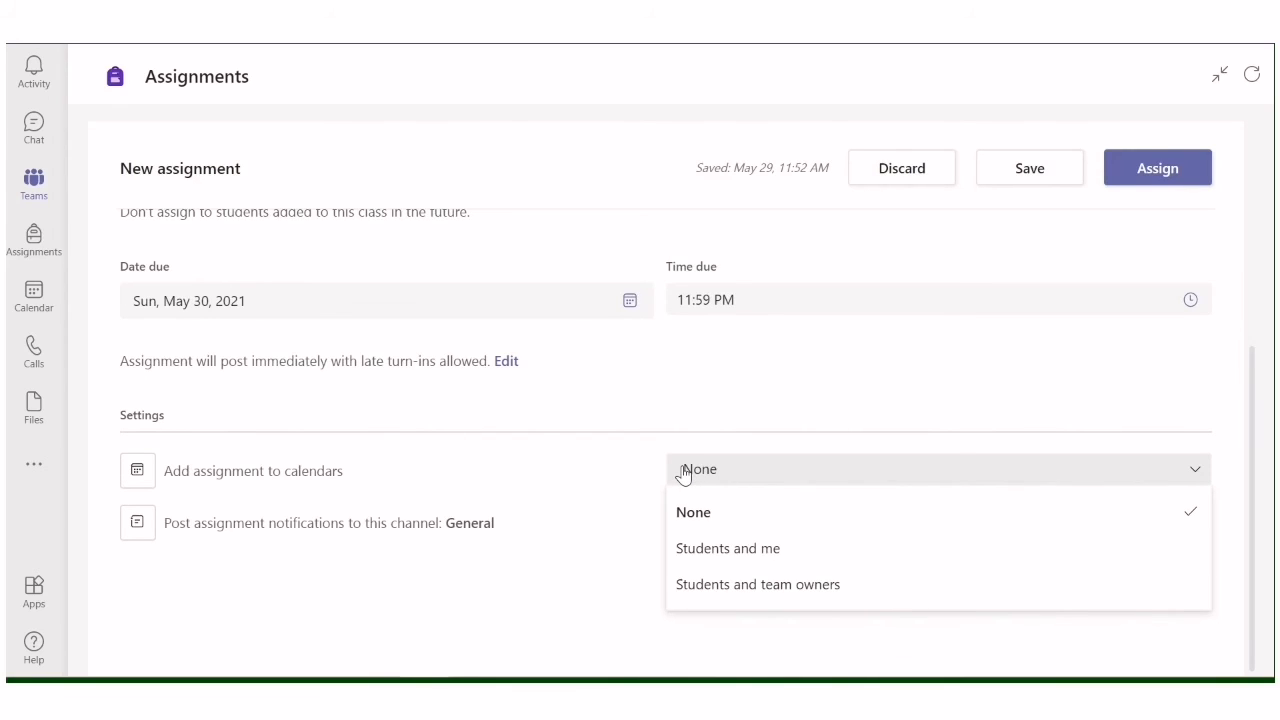
click(680, 474)
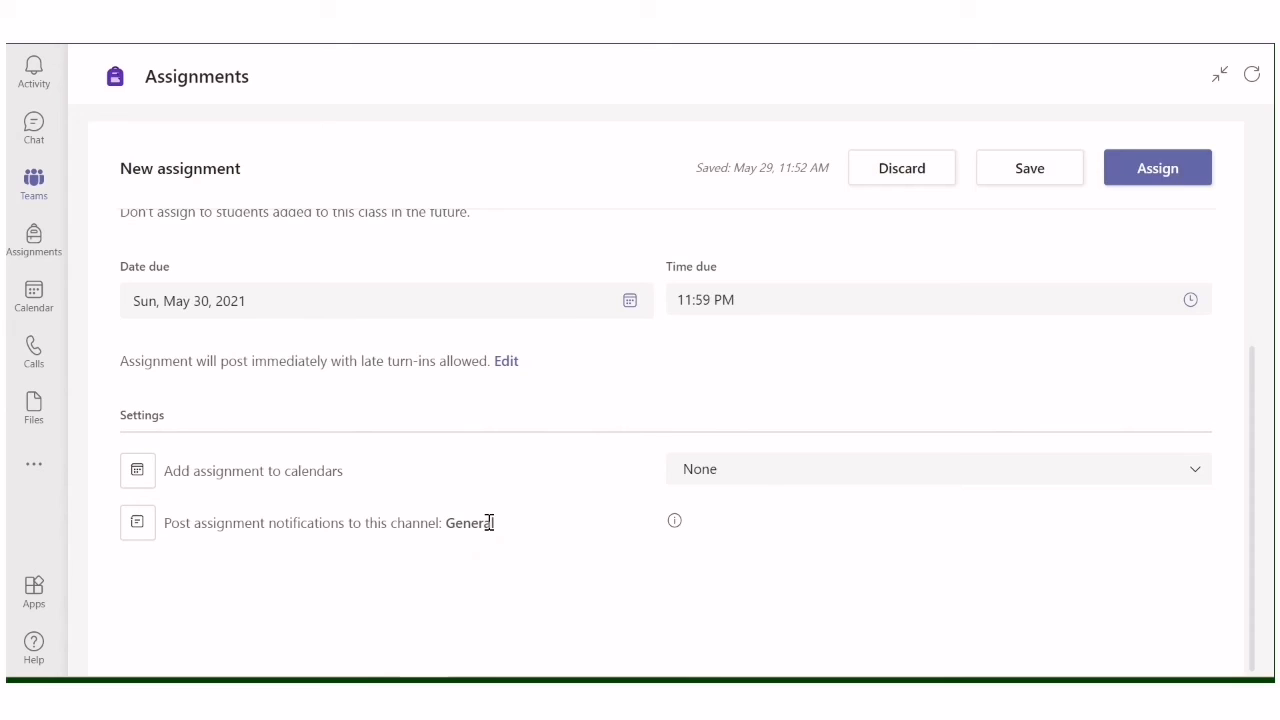
mouse_move(676, 524)
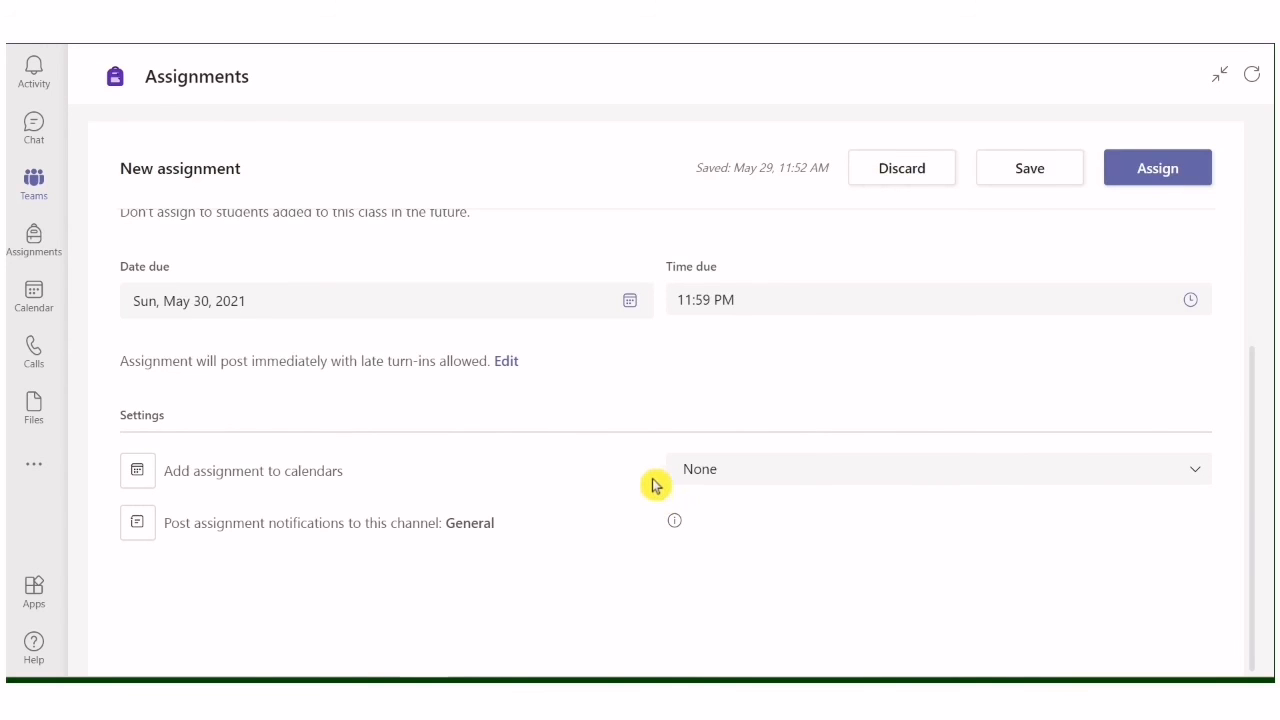
Step: Clear the individual student selection so that the assignment goes to all students in the class
scroll(760, 430, up, 4)
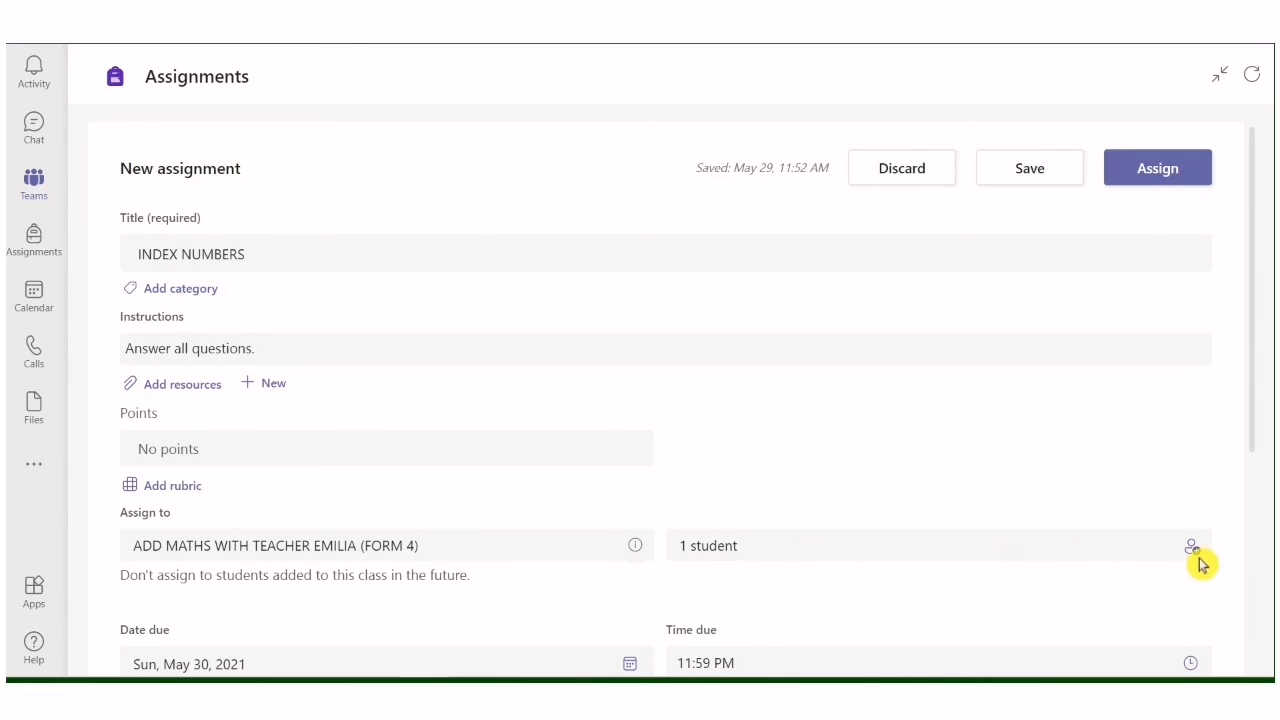
click(1190, 551)
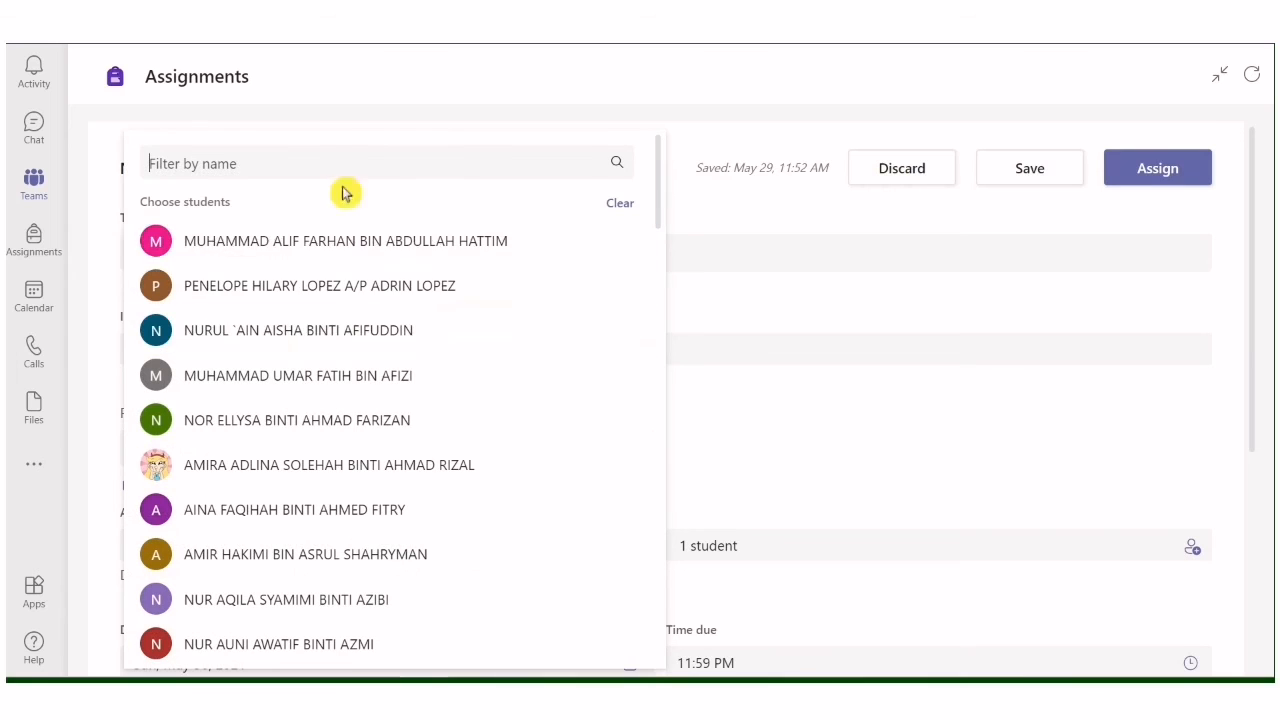
scroll(423, 326, down, 4)
scroll(491, 363, up, 4)
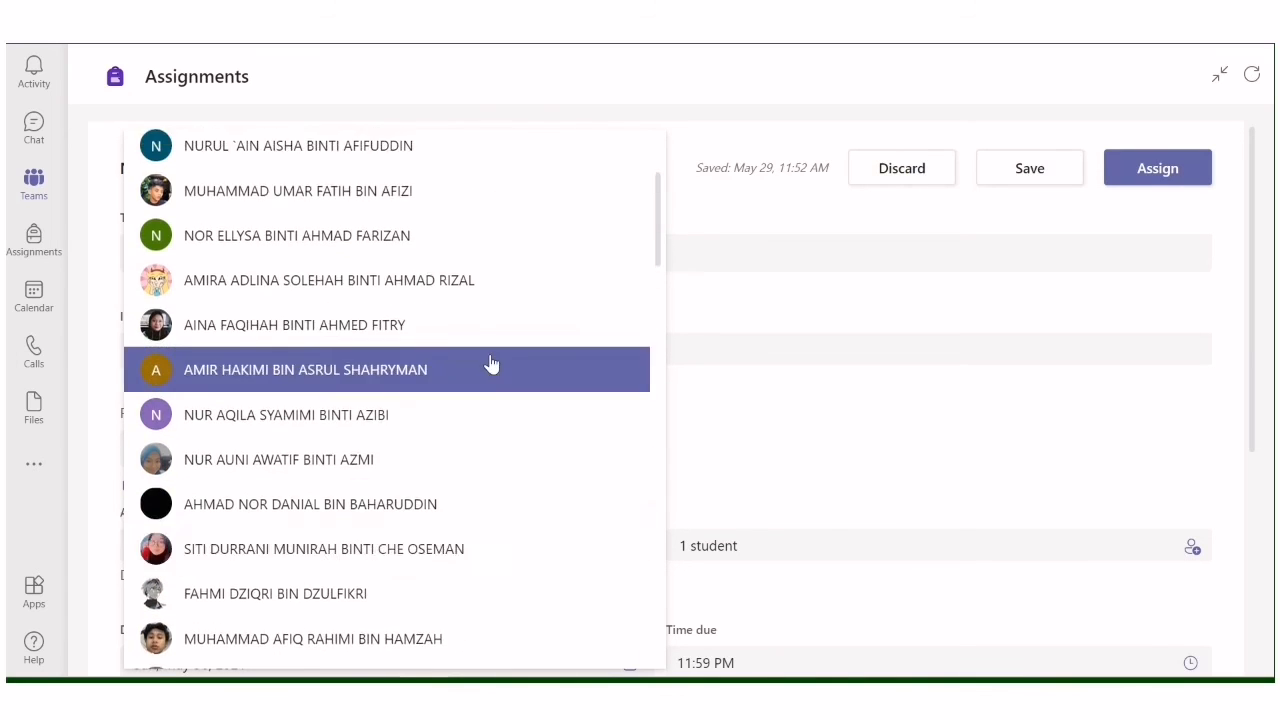
click(620, 204)
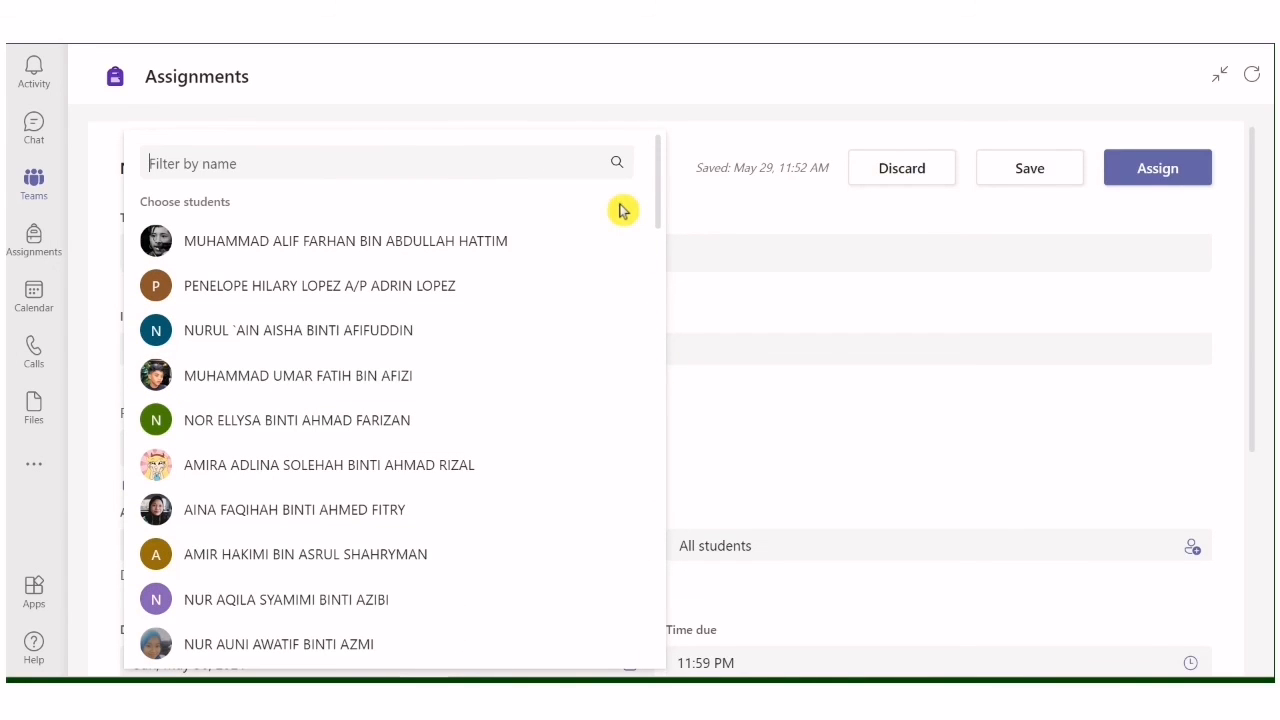
click(1027, 593)
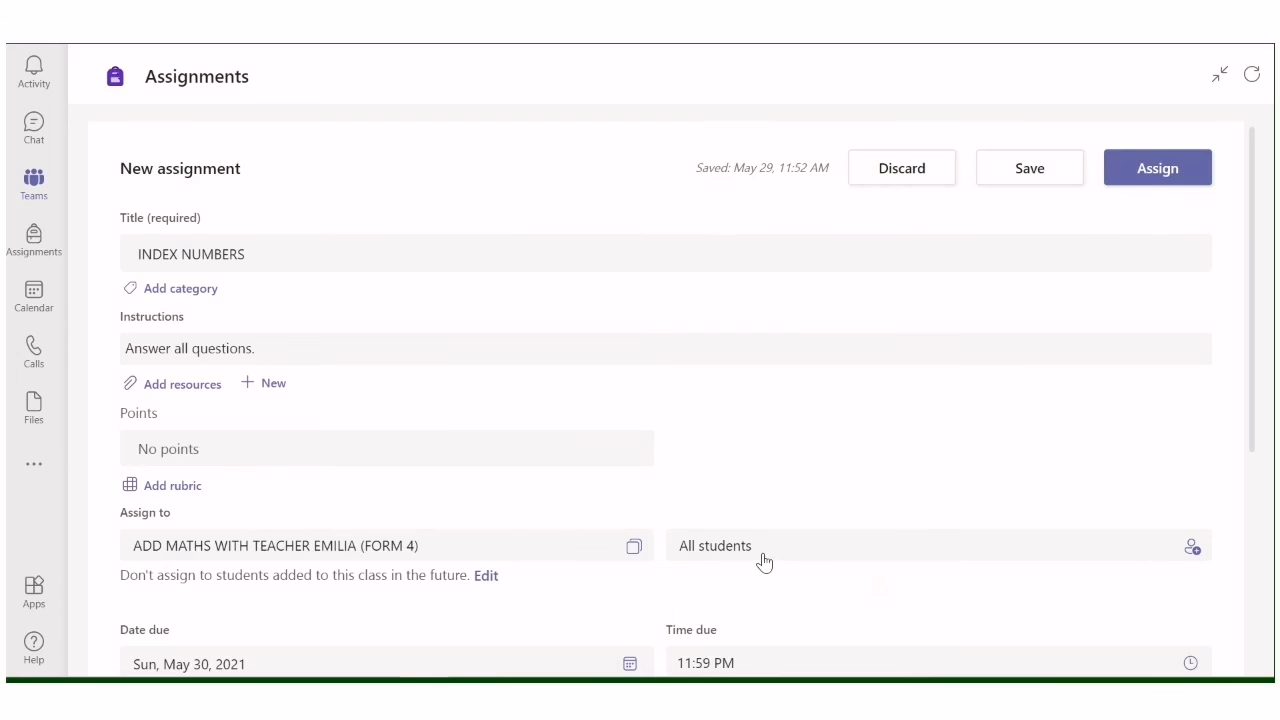
Step: Look through the channels available for posting assignment notifications, and leave without choosing another channel
scroll(766, 566, down, 4)
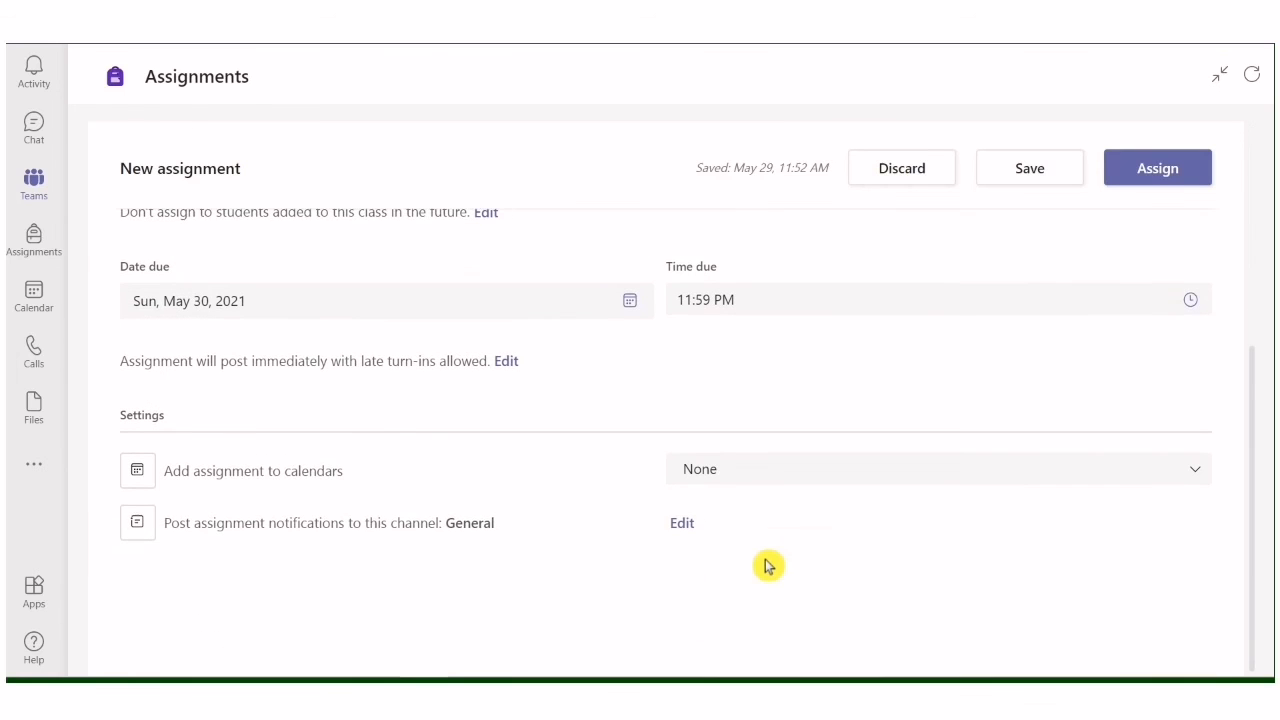
click(683, 526)
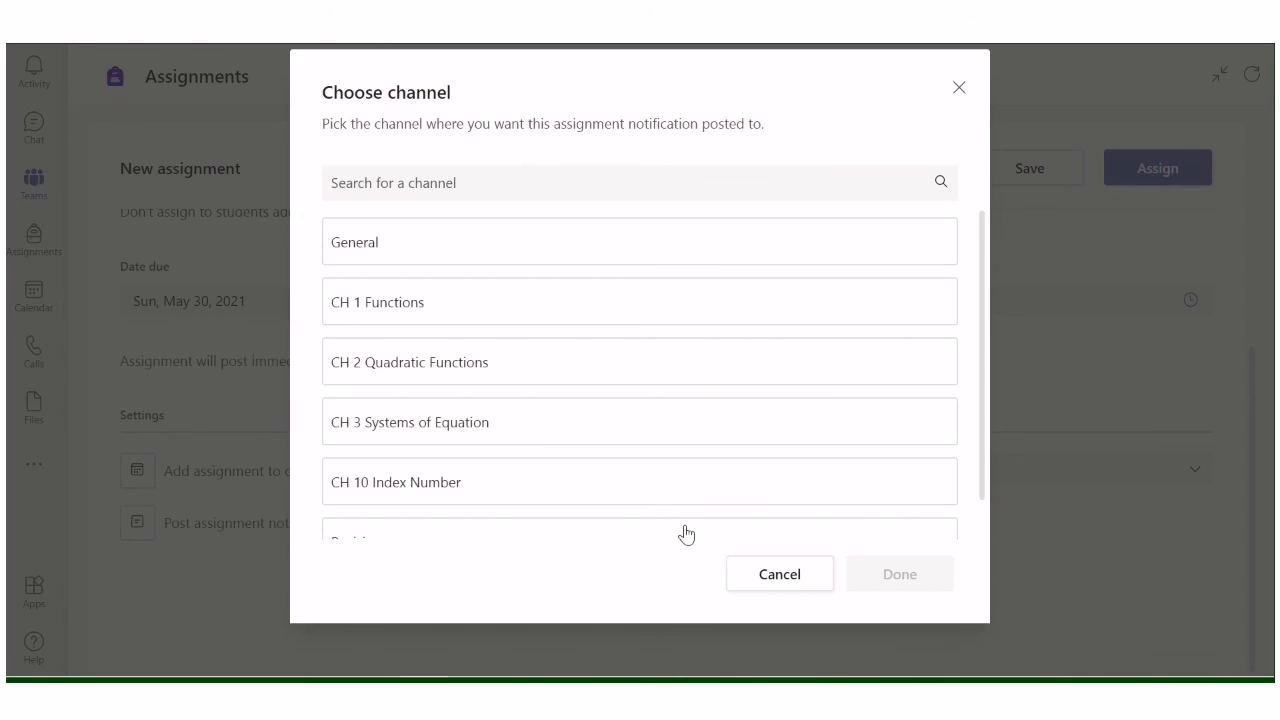
scroll(455, 395, down, 1)
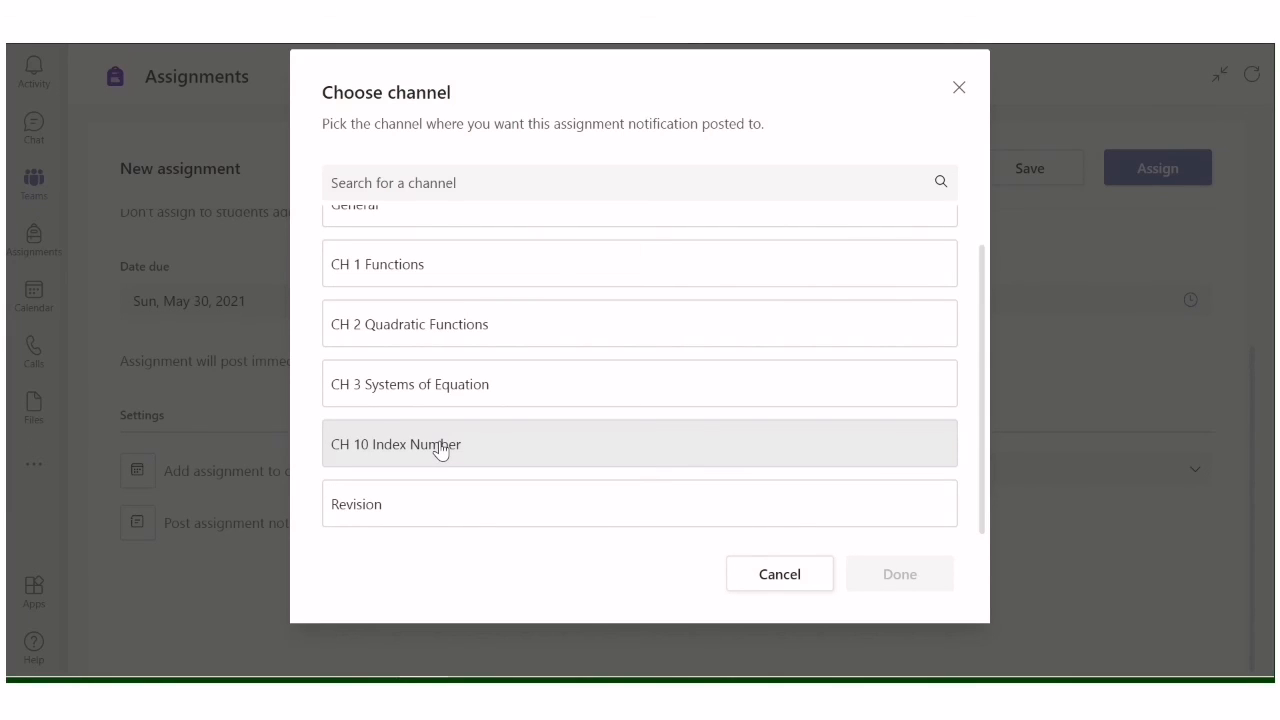
scroll(451, 380, up, 2)
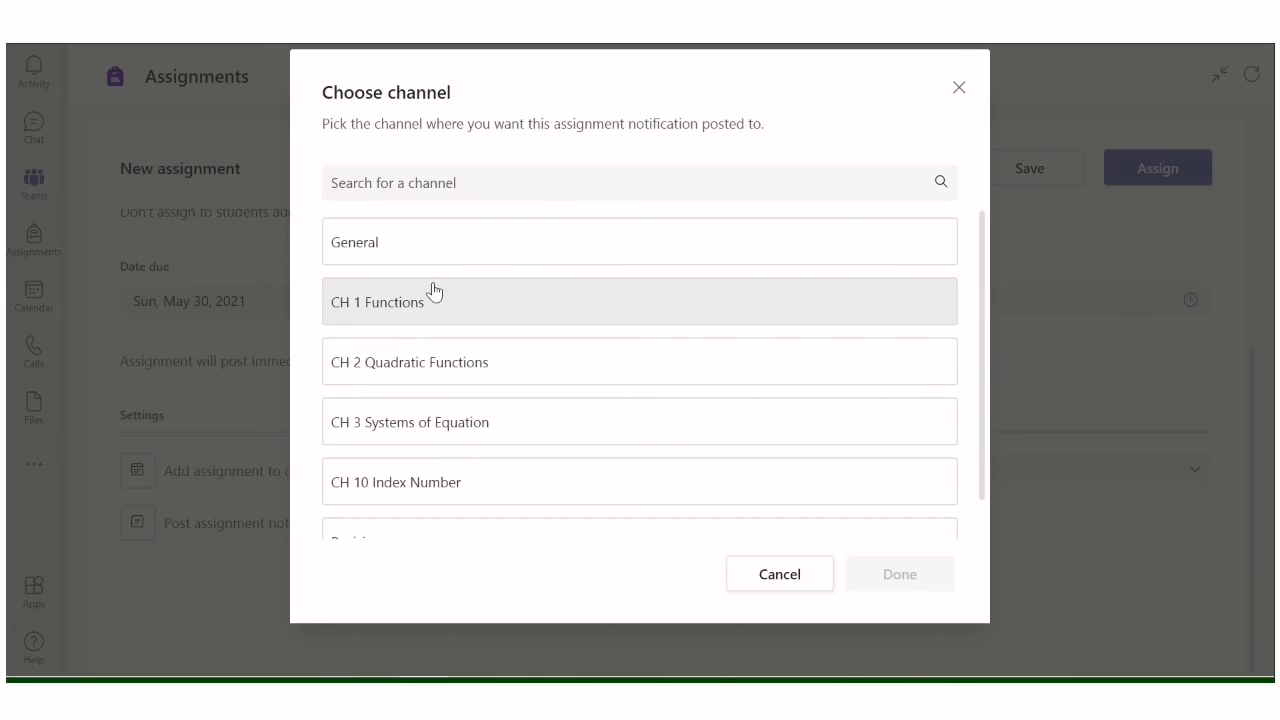
click(757, 578)
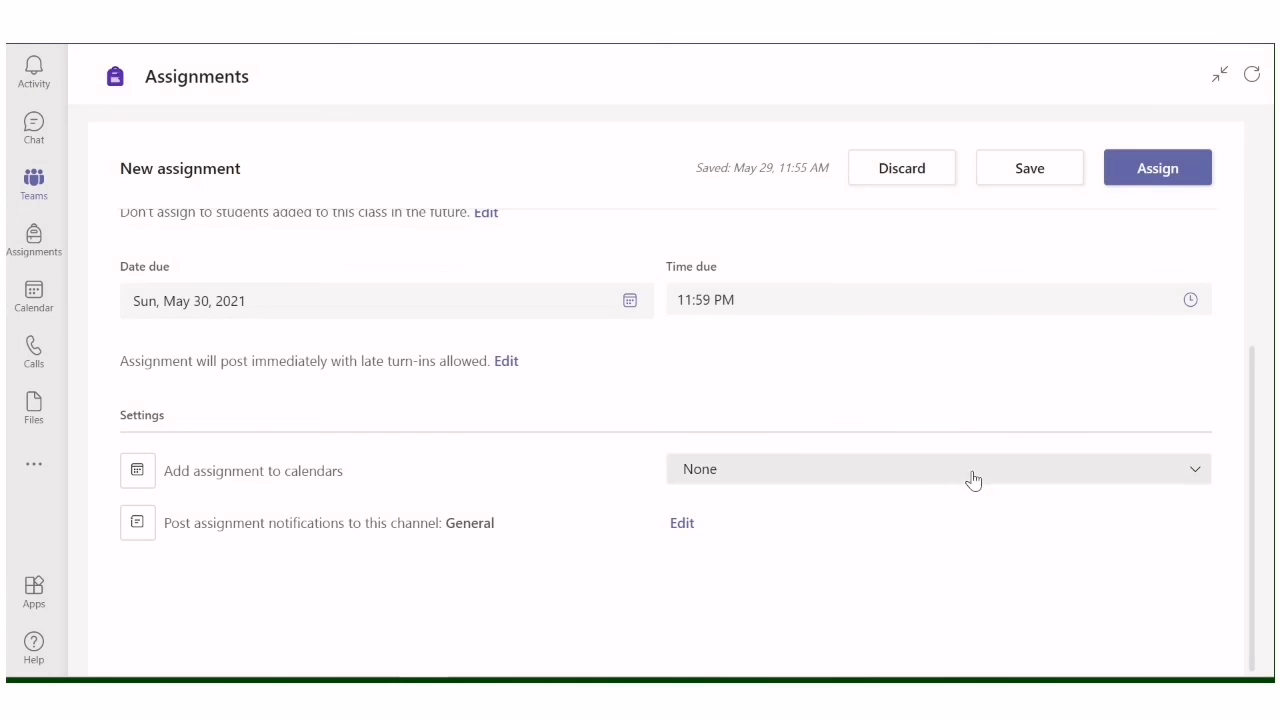
Step: Go back over the completed form and assign the INDEX NUMBERS assignment to all students
scroll(371, 406, up, 1)
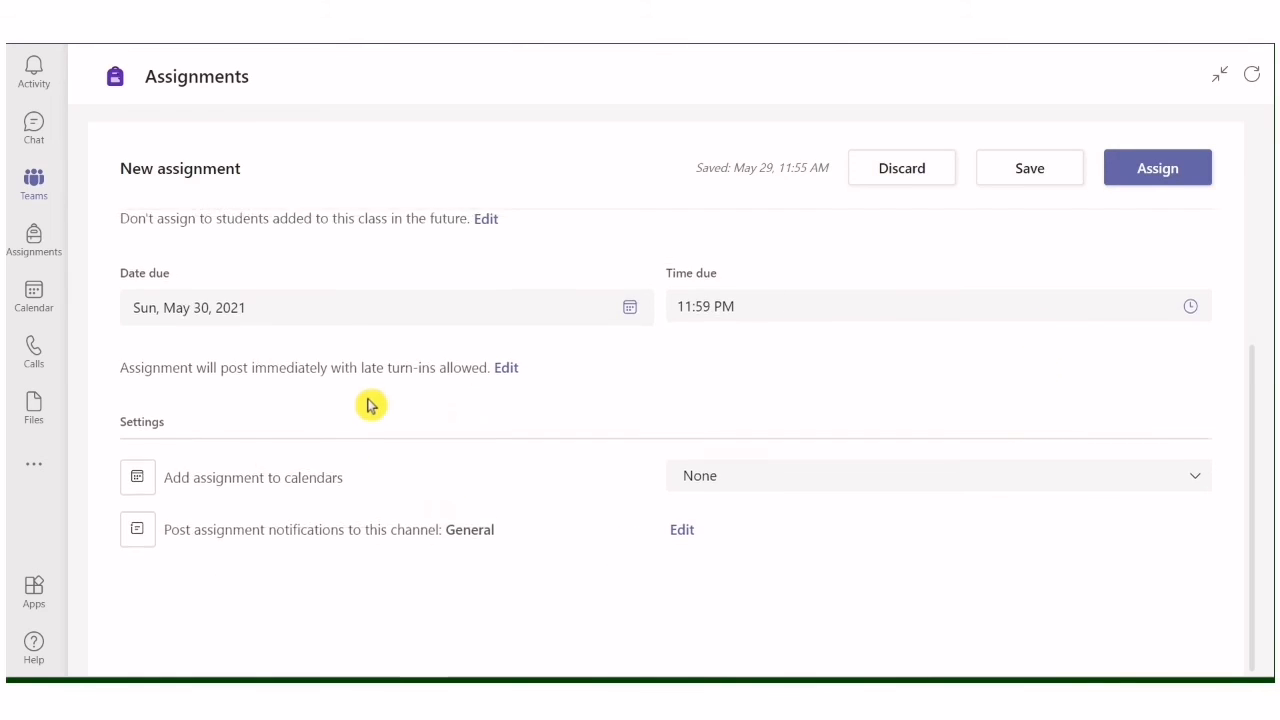
scroll(371, 406, up, 4)
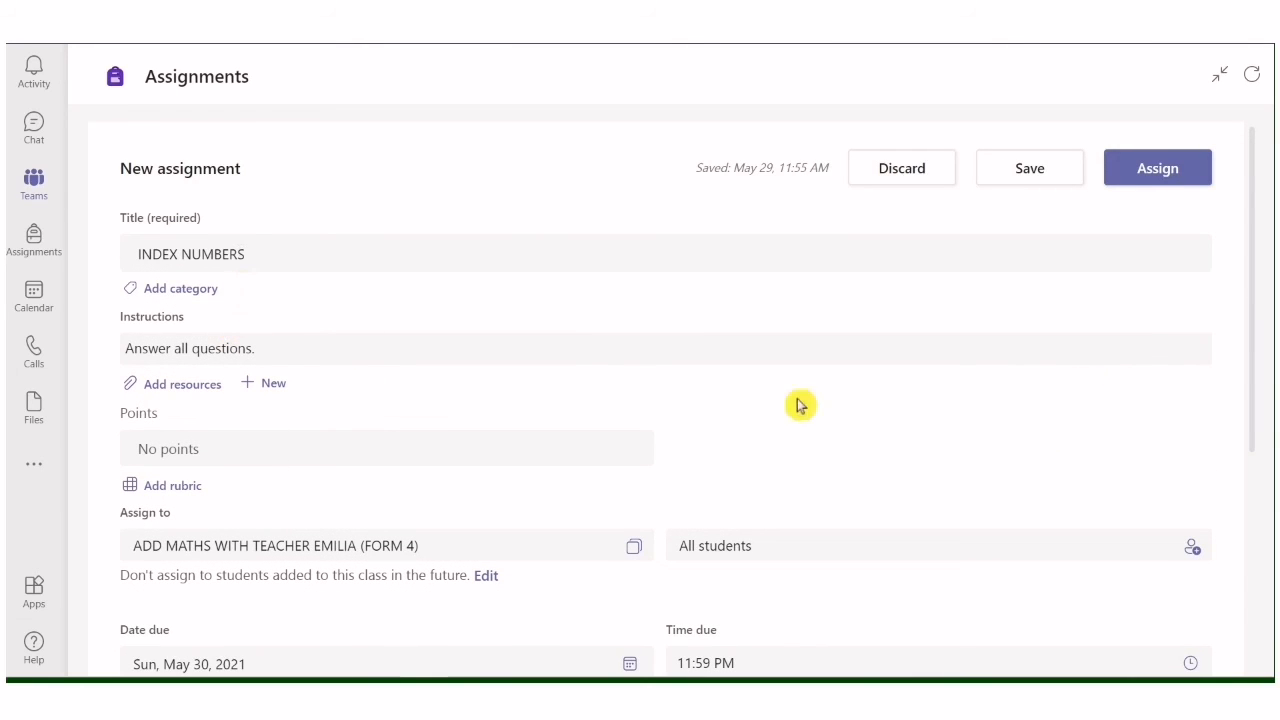
click(1147, 184)
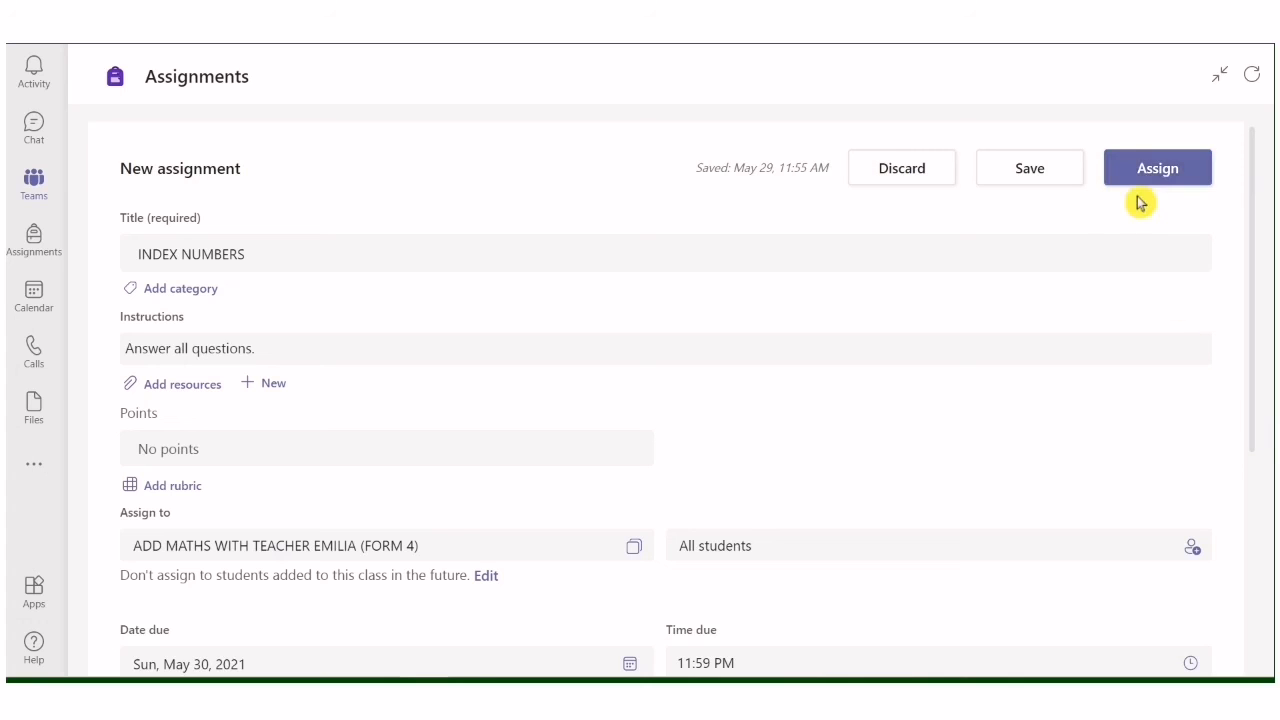